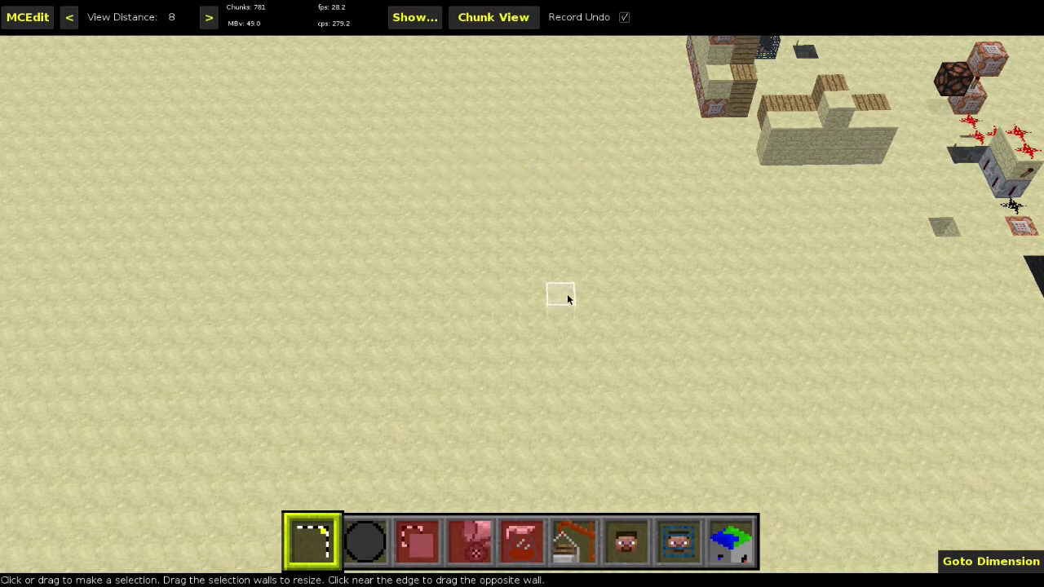
Step: Select a single block on the open sand and bring up the Create Platform filter for it
{"action": "key", "text": "s"}
{"action": "key", "text": "a"}
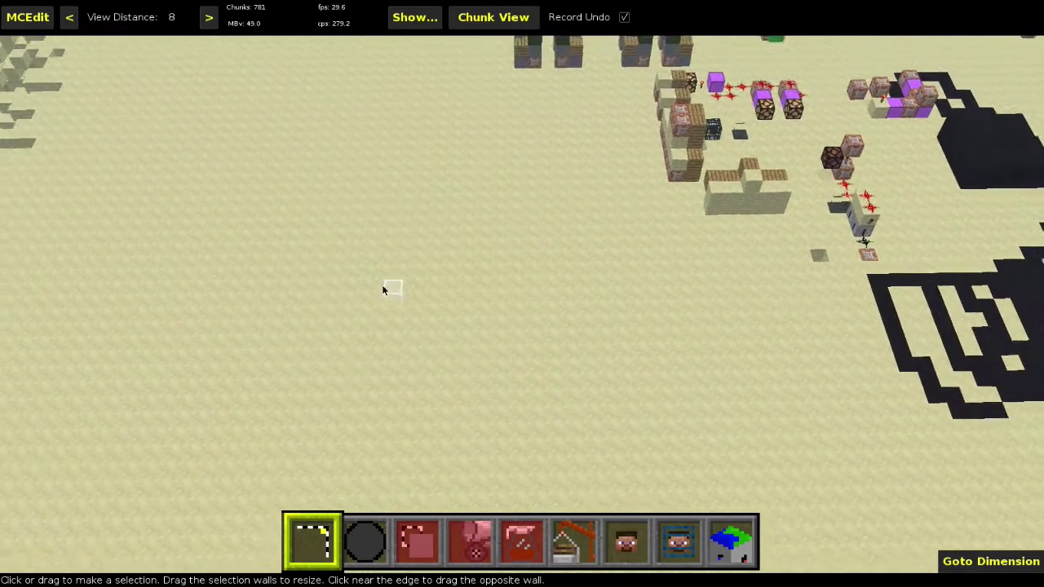
{"action": "left_click", "coordinate": [361, 328]}
{"action": "left_click", "coordinate": [360, 328]}
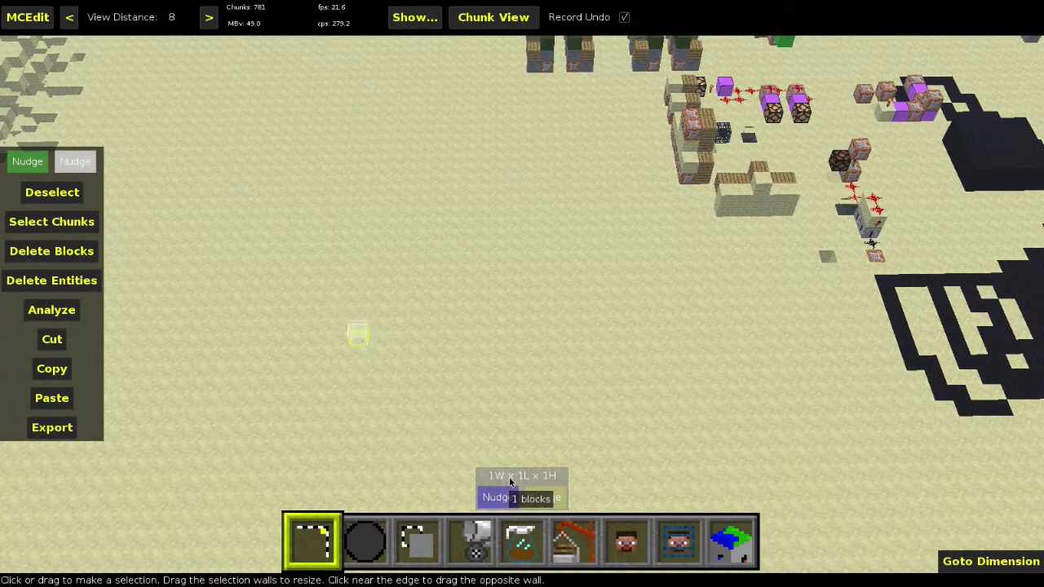
{"action": "left_click", "coordinate": [520, 545]}
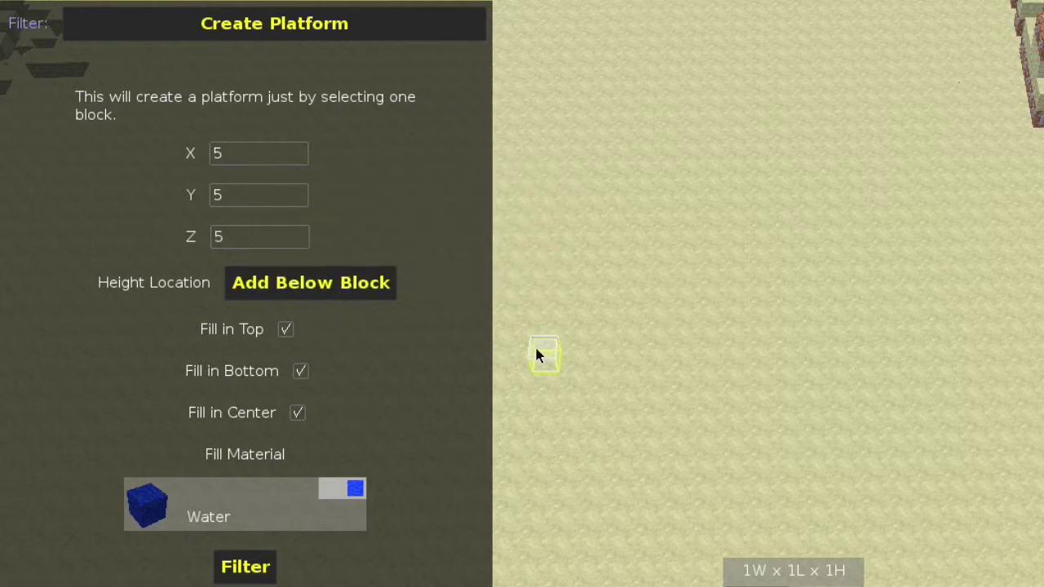
Step: Generate a 5 × 5 × 5 Water platform with Add Below Block and the top, bottom and center filled in
{"action": "left_click", "coordinate": [347, 284]}
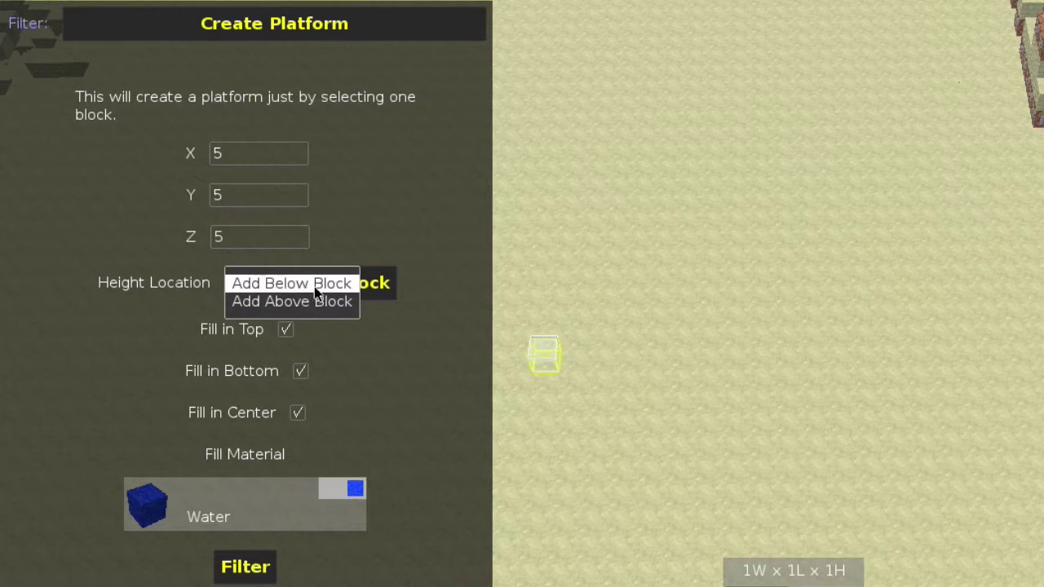
{"action": "left_click", "coordinate": [316, 288]}
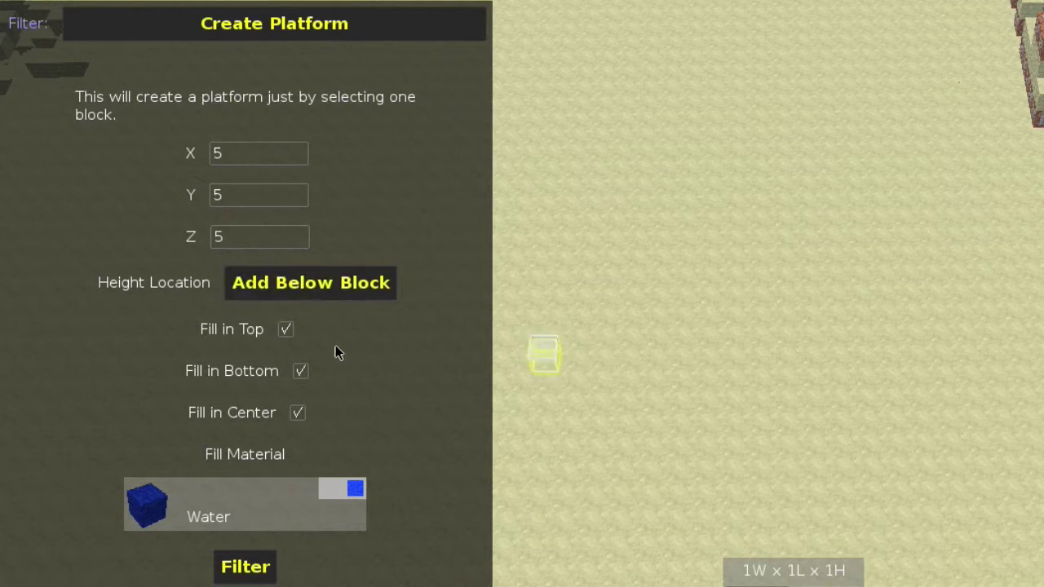
{"action": "left_click", "coordinate": [287, 331]}
{"action": "left_click", "coordinate": [286, 331]}
{"action": "left_click", "coordinate": [244, 567]}
Step: Examine the generated water platform up close, from below the surface and from several angles
{"action": "right_click", "coordinate": [719, 423]}
{"action": "key", "text": "w"}
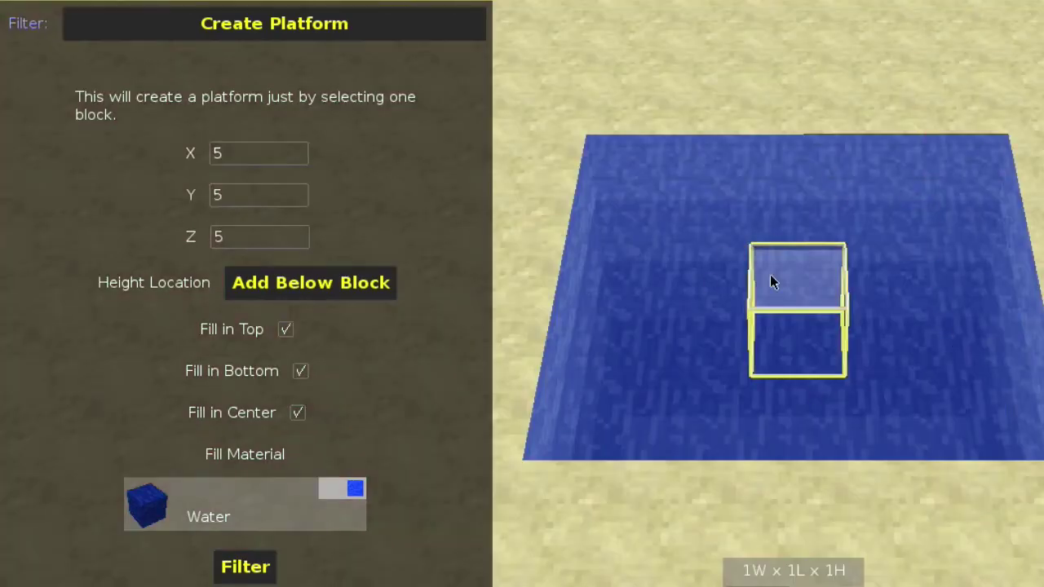
{"action": "right_click", "coordinate": [822, 350]}
{"action": "key", "text": "a"}
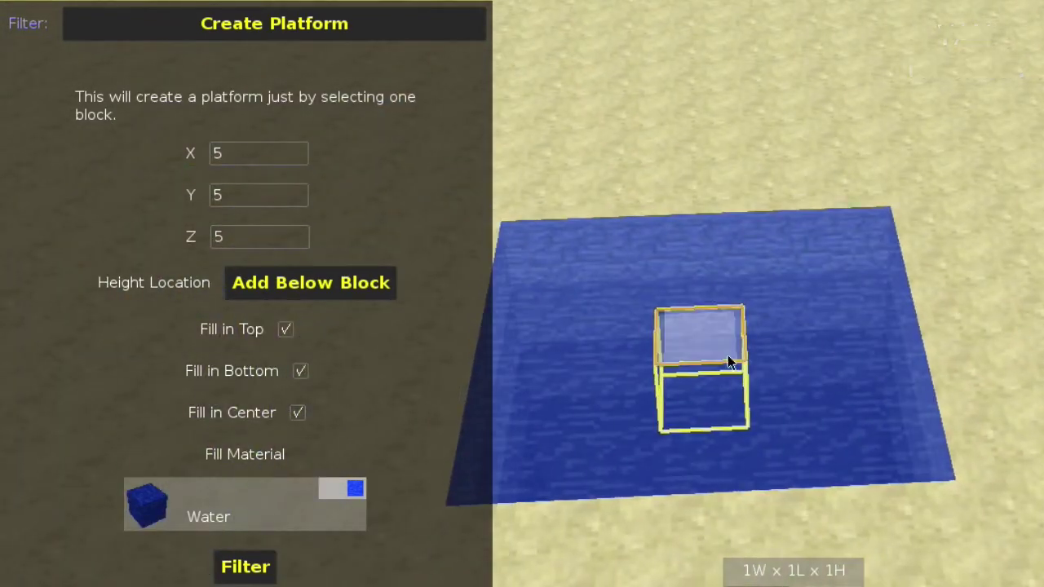
{"action": "key", "text": "s"}
{"action": "key", "text": "a"}
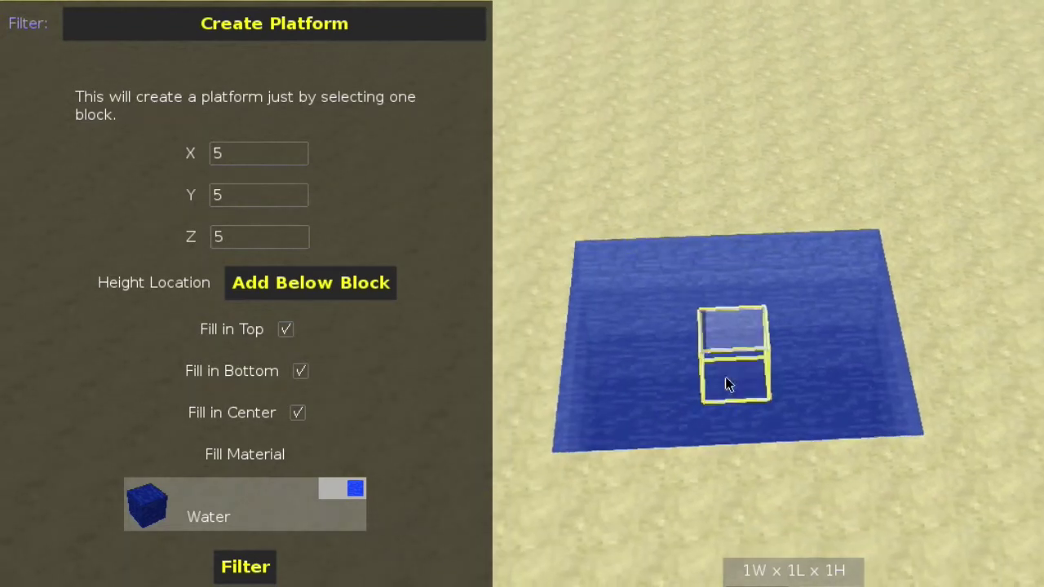
{"action": "right_click", "coordinate": [846, 371]}
{"action": "key", "text": "w"}
{"action": "key", "text": "space"}
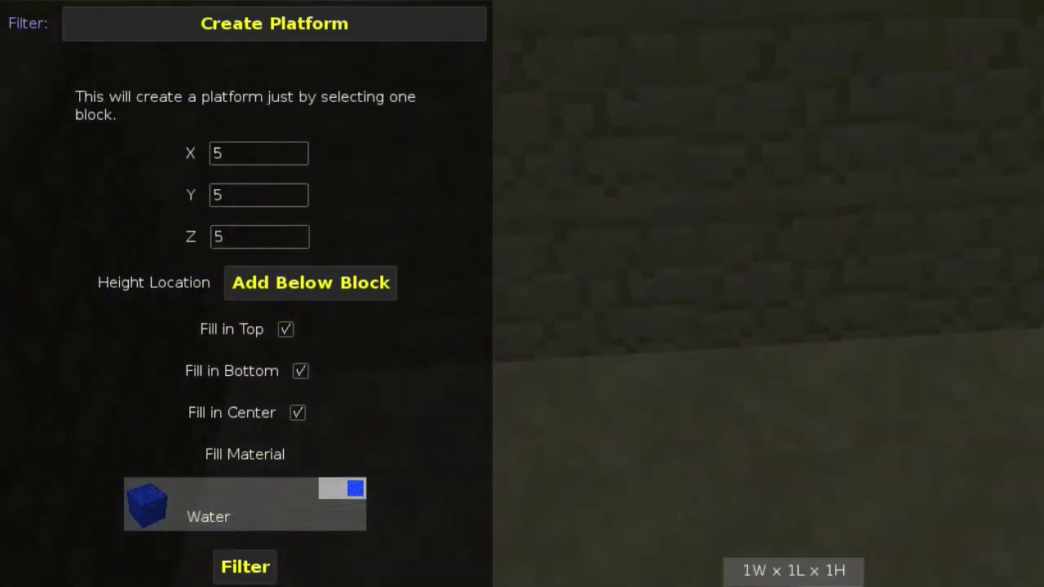
{"action": "key", "text": "s"}
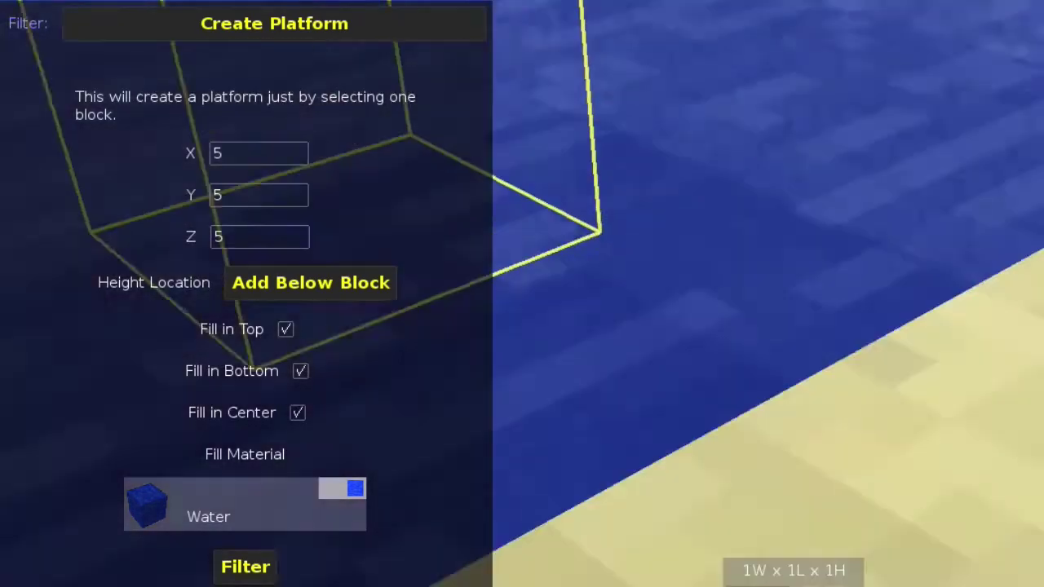
{"action": "right_click", "coordinate": [856, 318]}
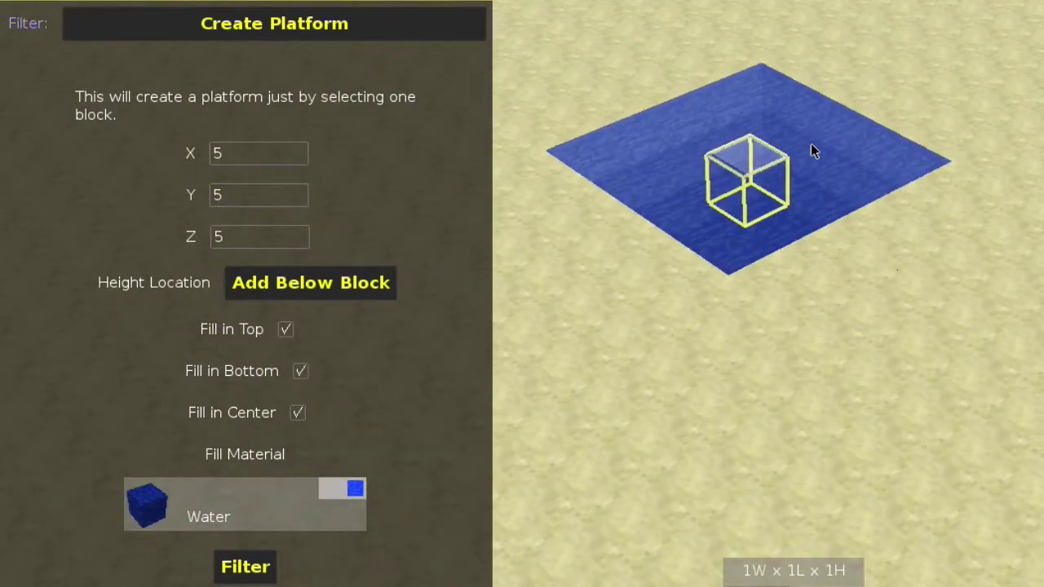
{"action": "key", "text": "s"}
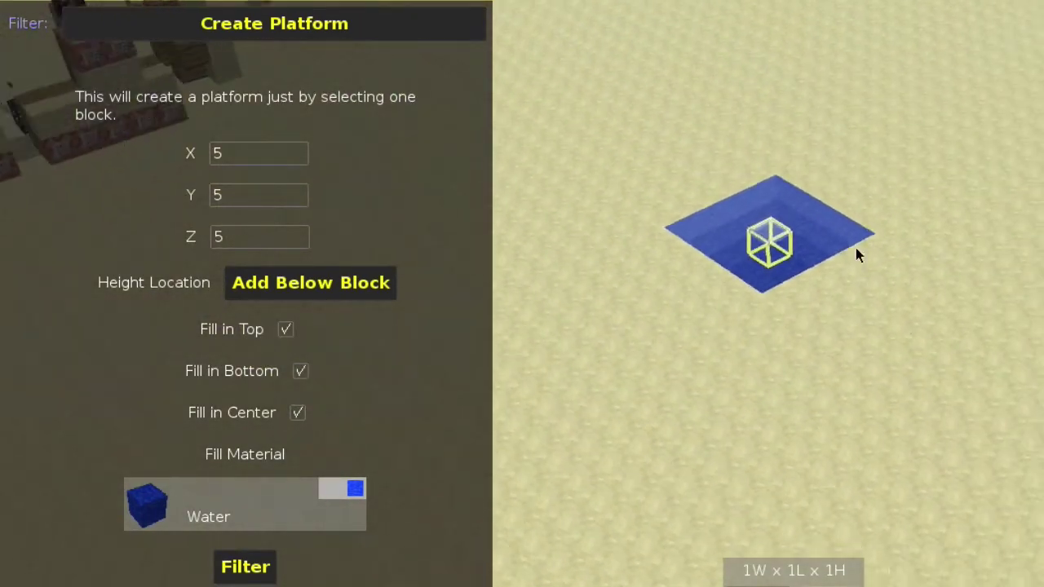
{"action": "key", "text": "w"}
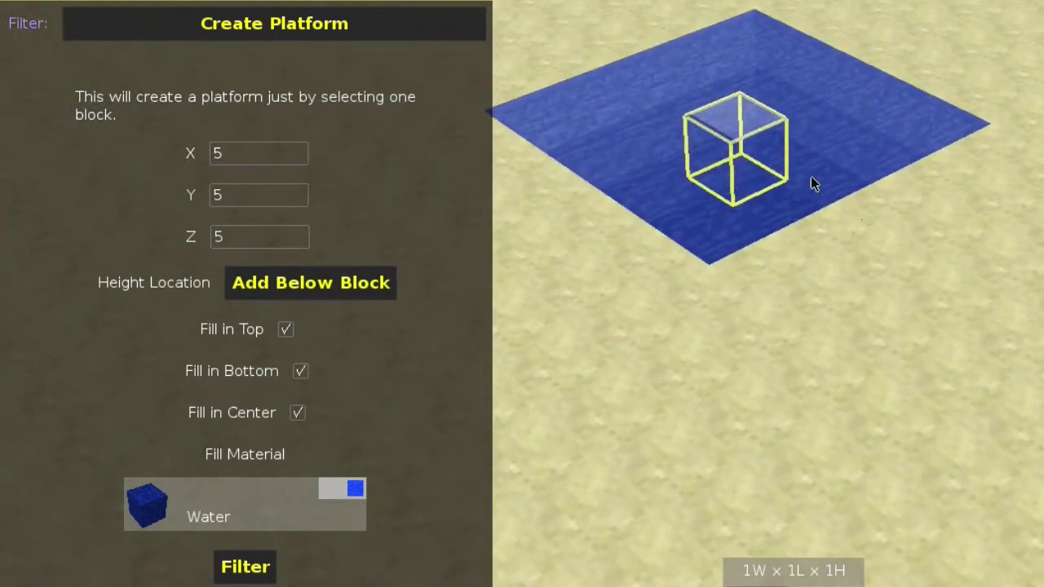
{"action": "key", "text": "s"}
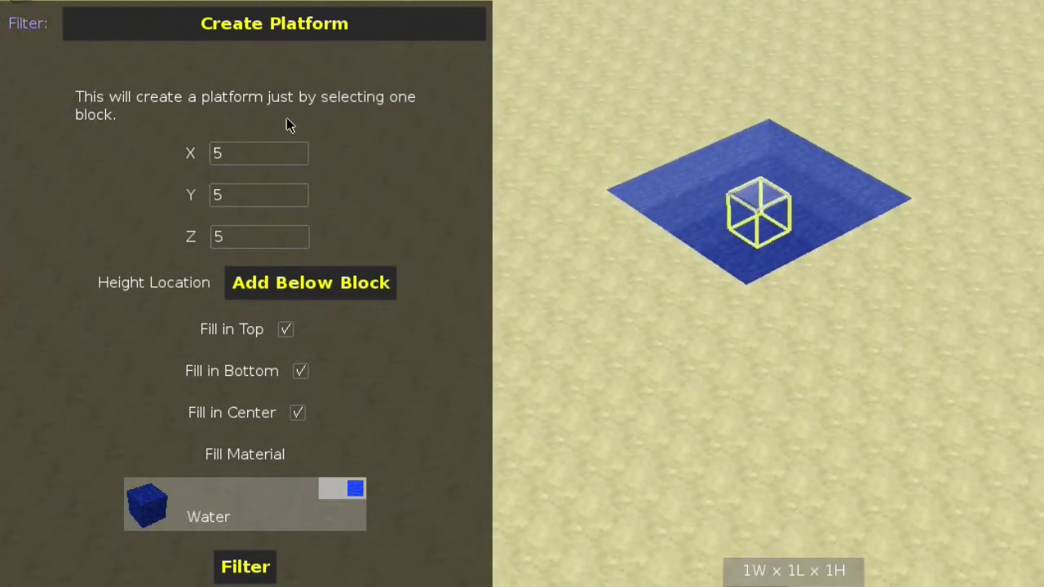
Step: Select another single sand block beyond the water platform and return to the Create Platform filter
{"action": "key", "text": "1"}
{"action": "key", "text": "w"}
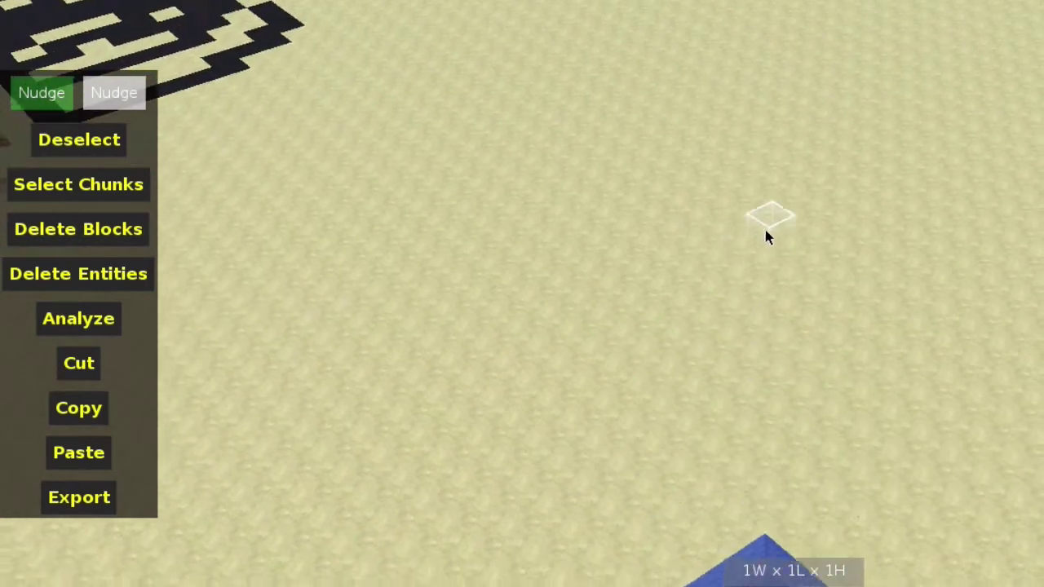
{"action": "key", "text": "5"}
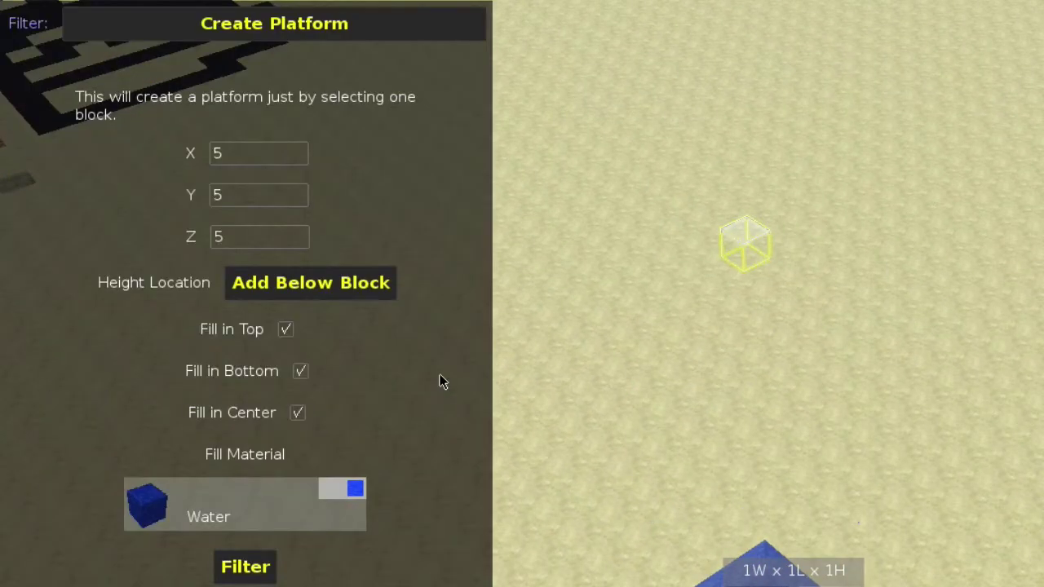
Step: Set the platform's fill material to Wood Planks (5:1)
{"action": "left_click", "coordinate": [273, 508]}
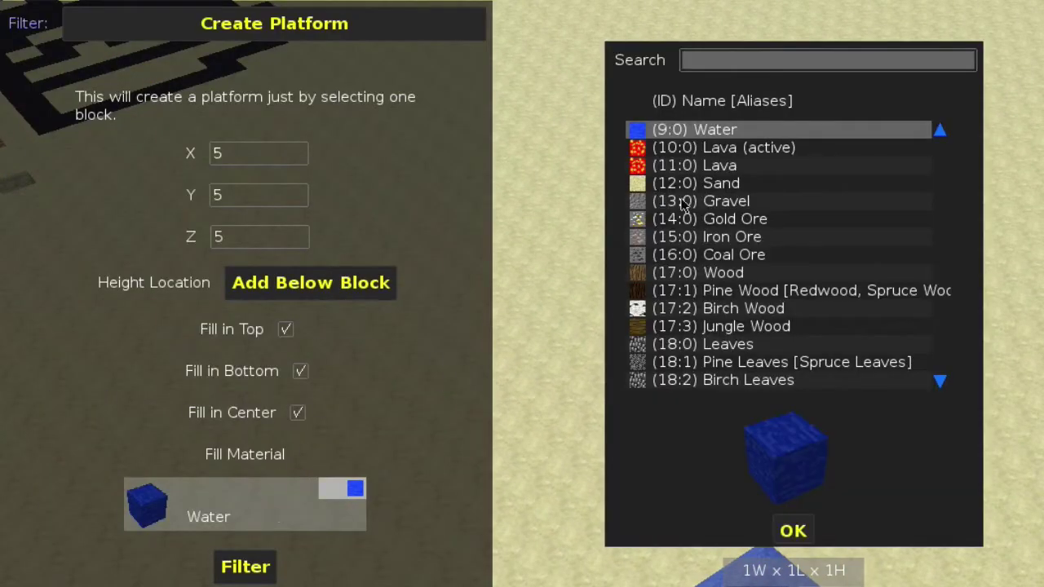
{"action": "left_click", "coordinate": [795, 532]}
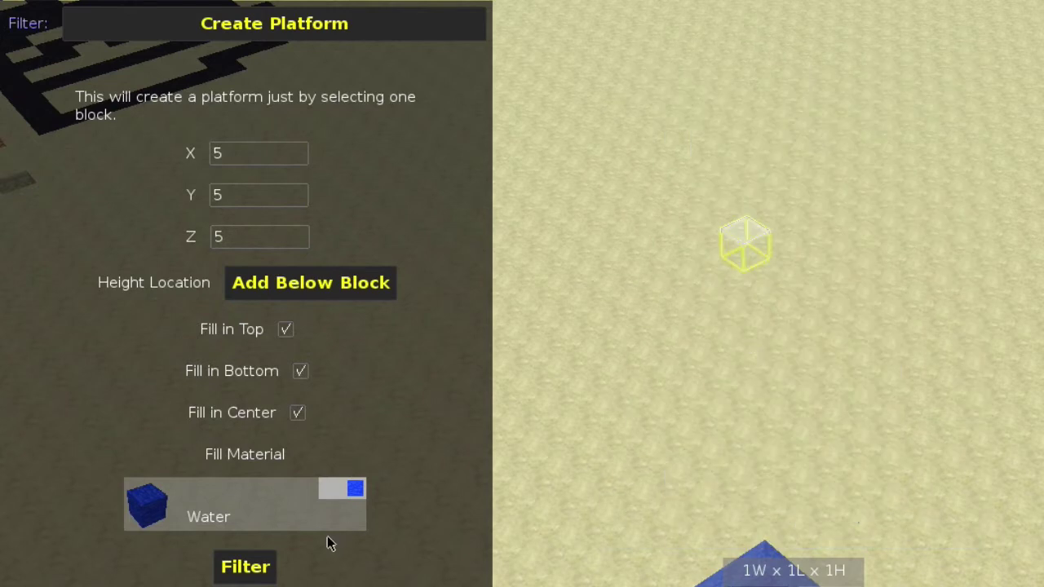
{"action": "left_click", "coordinate": [252, 520]}
{"action": "scroll", "coordinate": [738, 167], "scroll_direction": "up", "scroll_amount": 5}
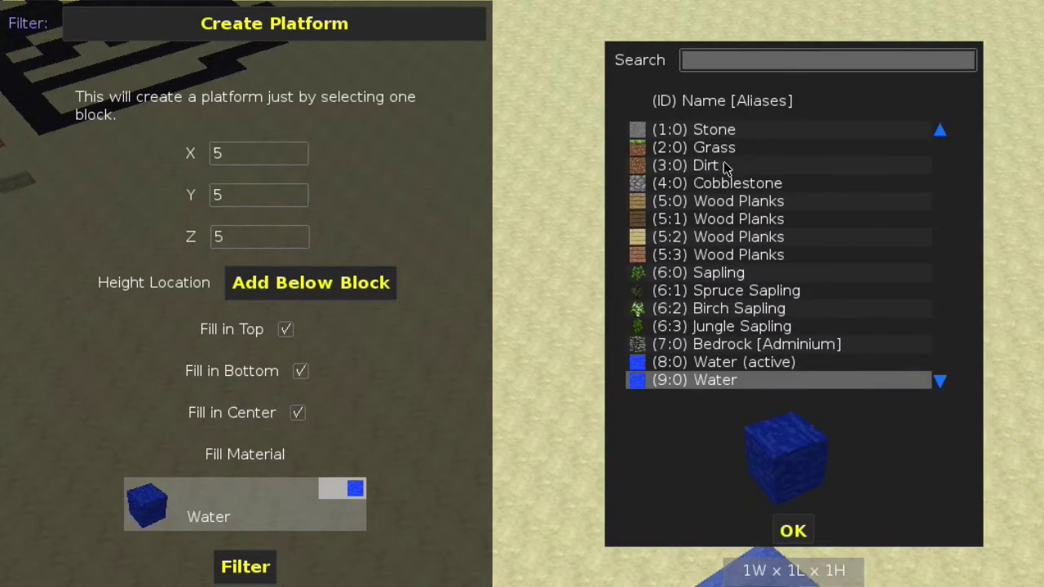
{"action": "left_click", "coordinate": [723, 219]}
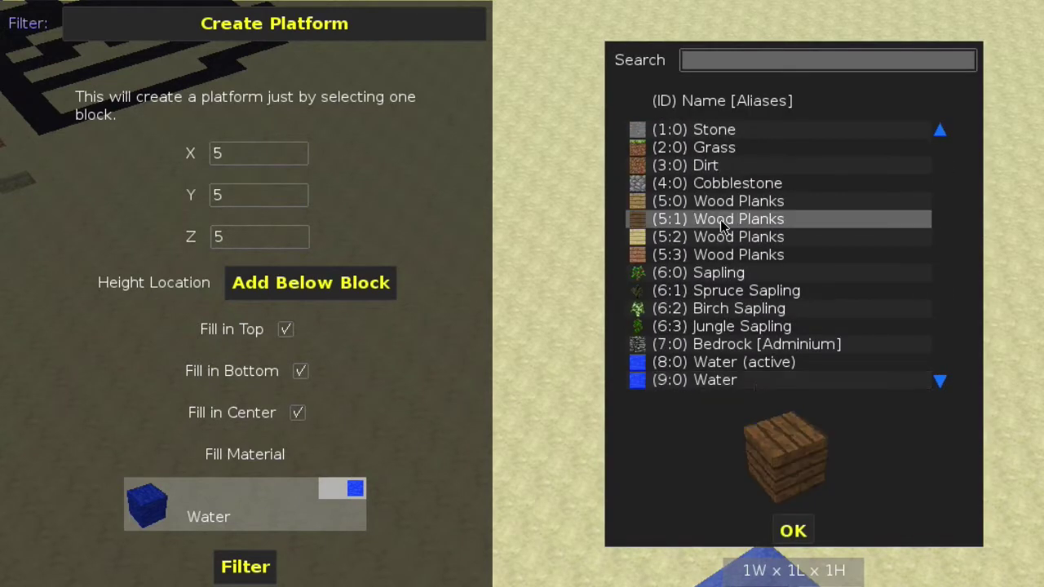
{"action": "left_click", "coordinate": [793, 531]}
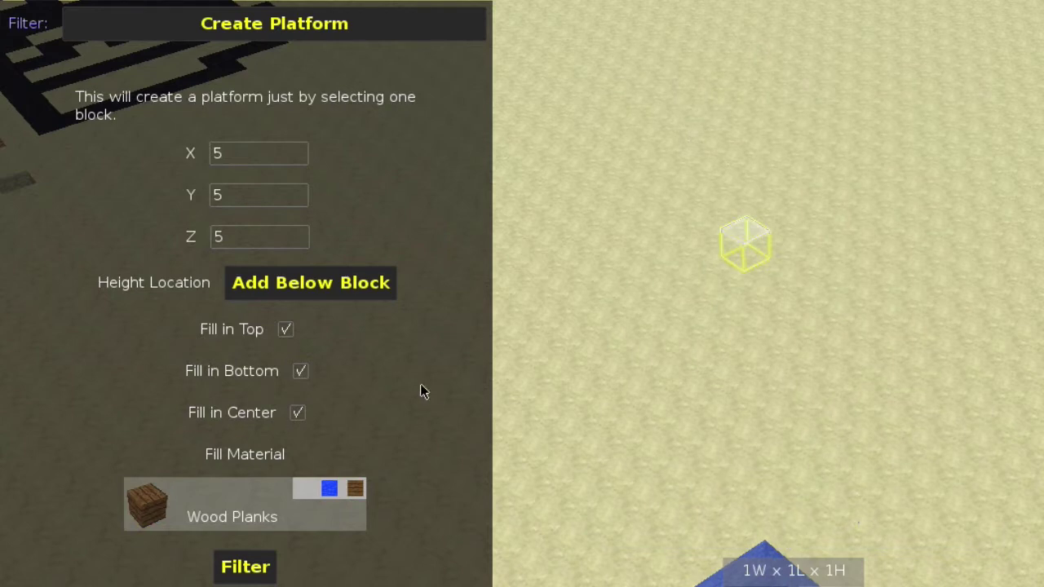
Step: Disable Fill in Top and Fill in Center, generate the wood plank platform below the block, and inspect its hollow interior
{"action": "left_click", "coordinate": [285, 331]}
{"action": "left_click", "coordinate": [297, 413]}
{"action": "left_click", "coordinate": [253, 569]}
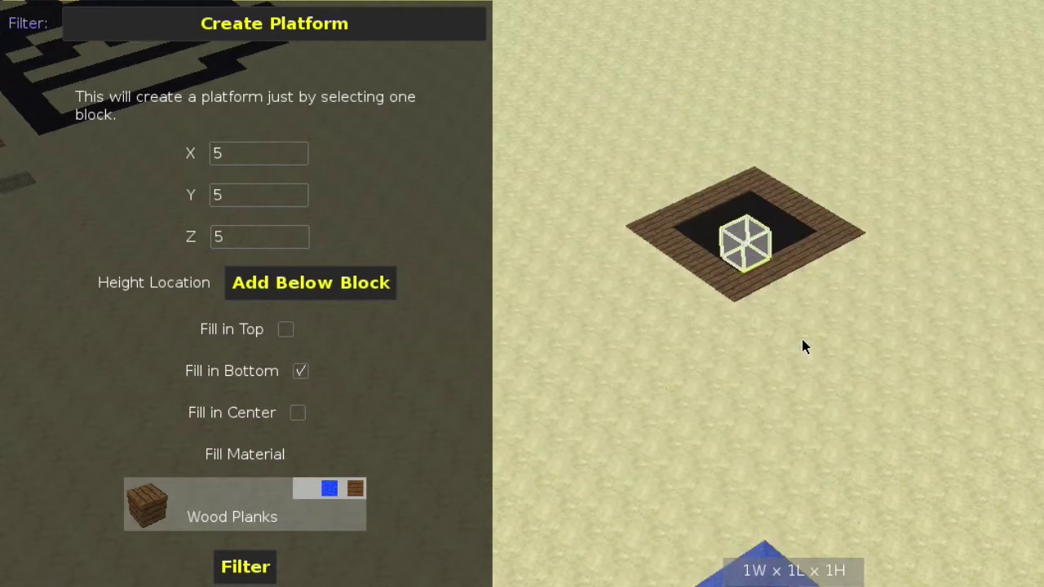
{"action": "right_click", "coordinate": [802, 345]}
{"action": "key", "text": "w"}
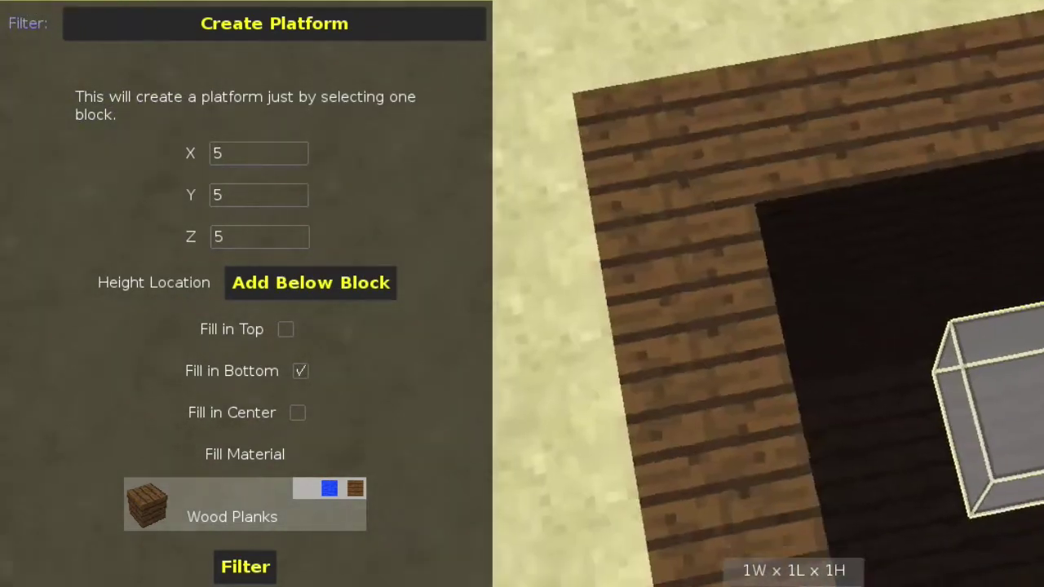
{"action": "key", "text": "s"}
{"action": "right_click", "coordinate": [802, 345]}
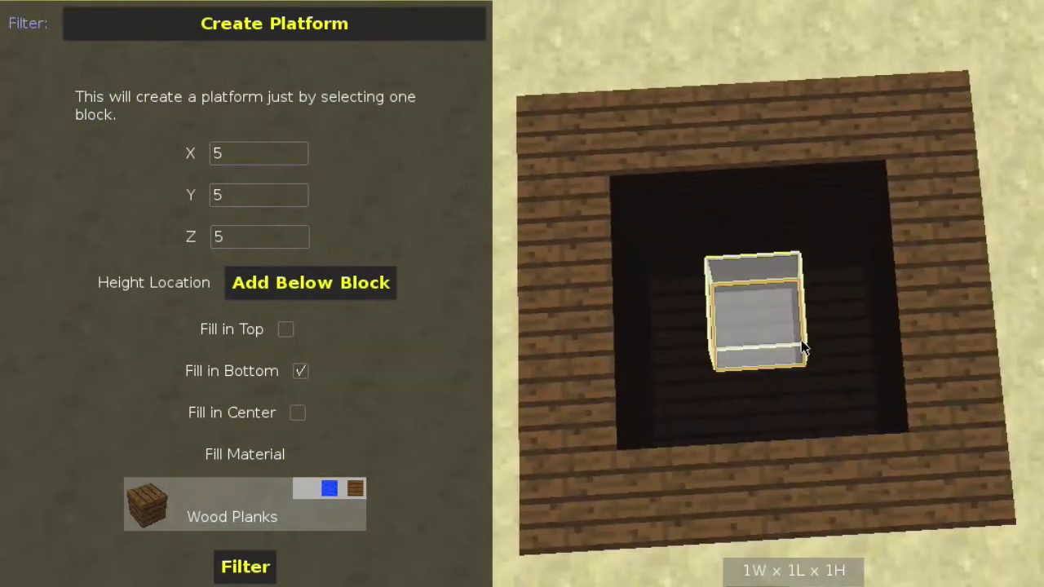
Step: Deselect the current block, select a single sand block away from the wooden pit, and reopen the Create Platform filter
{"action": "key", "text": "1"}
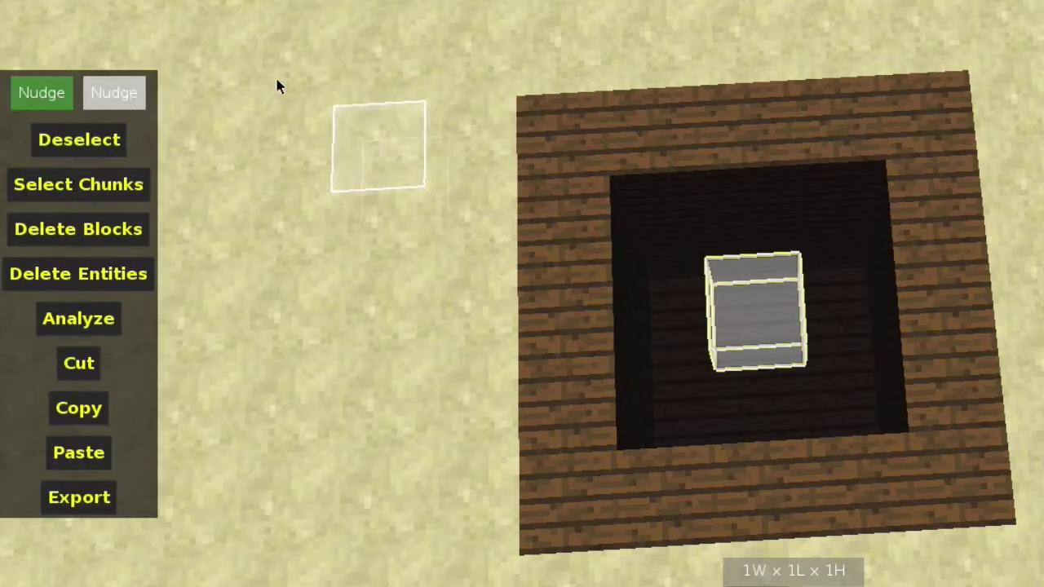
{"action": "left_click", "coordinate": [109, 145]}
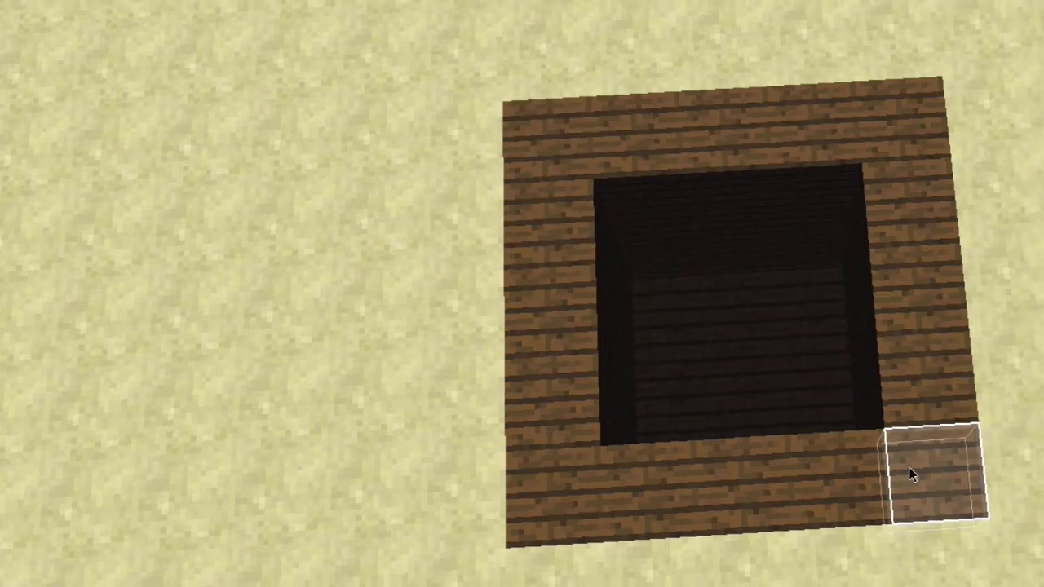
{"action": "key", "text": "space"}
{"action": "left_click", "coordinate": [786, 351]}
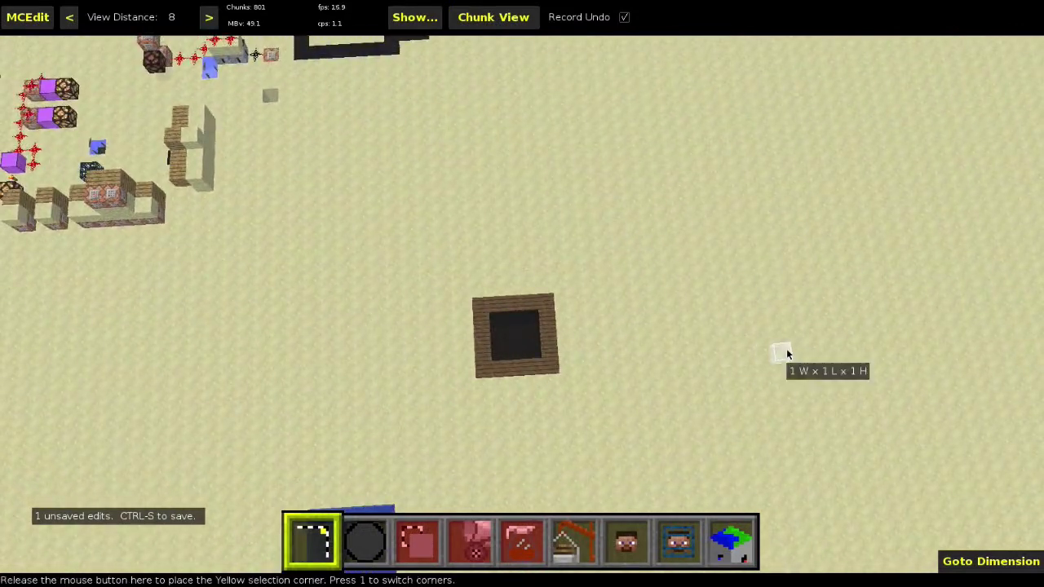
{"action": "key", "text": "5"}
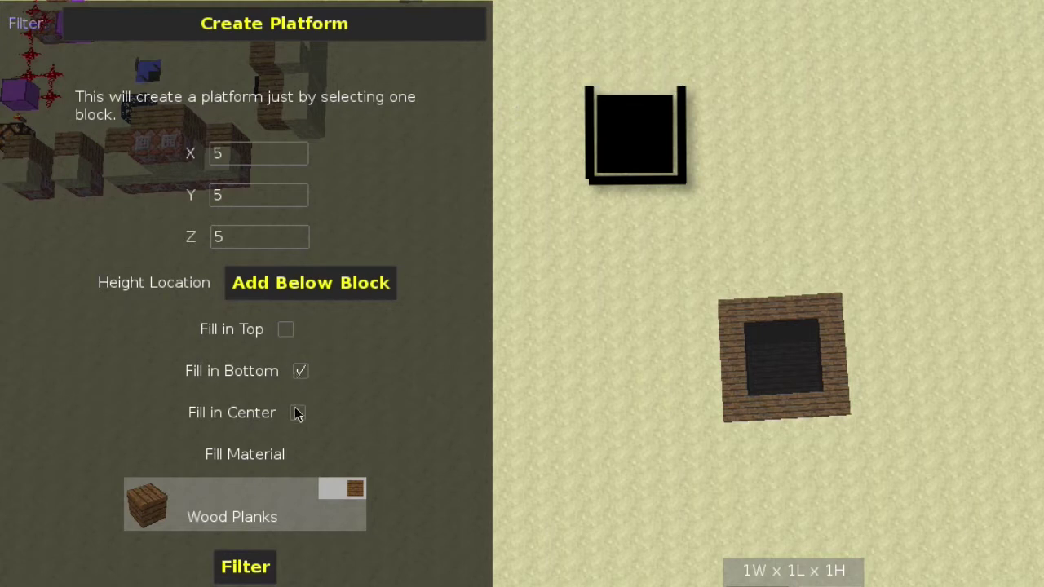
Step: Disable Fill in Bottom and set the platform's height location to Add Above Block
{"action": "left_click", "coordinate": [301, 371]}
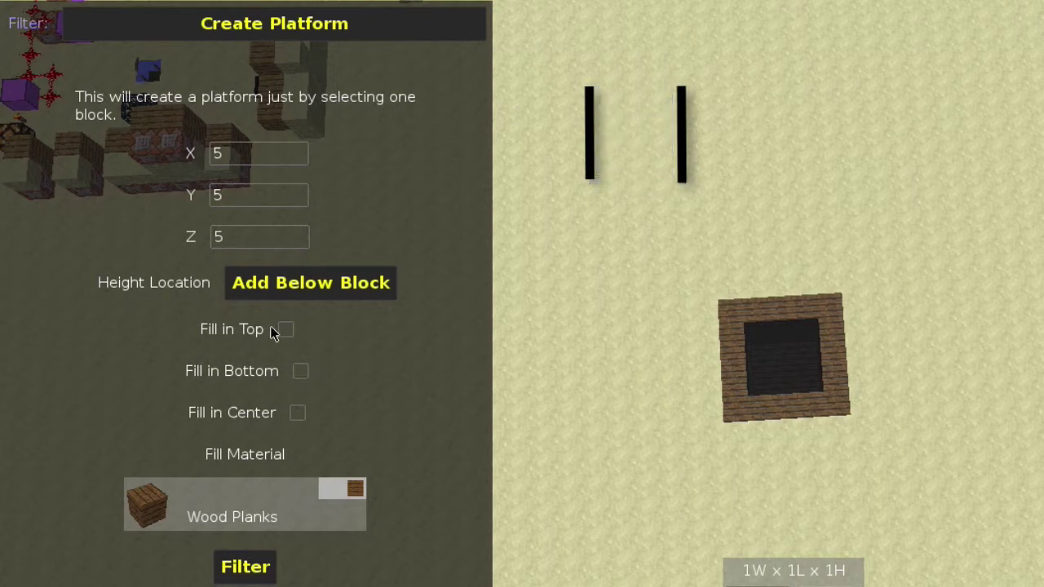
{"action": "left_click", "coordinate": [309, 282]}
{"action": "left_click", "coordinate": [303, 301]}
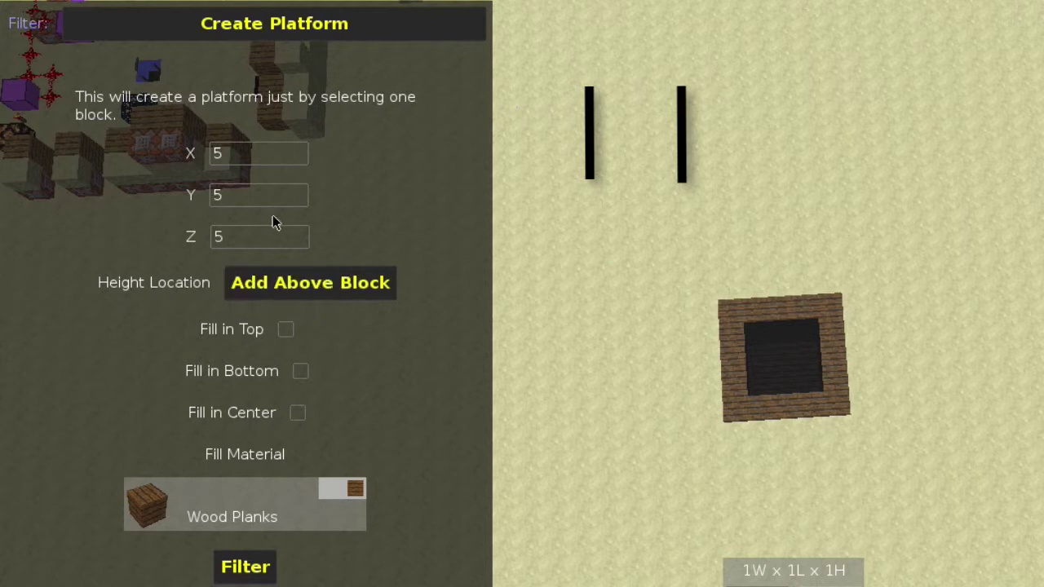
Step: Set the platform size to X 8, Y 18, Z 8, generate it in wood planks, and inspect the hollow tower
{"action": "scroll", "coordinate": [261, 196], "scroll_direction": "up", "scroll_amount": 13}
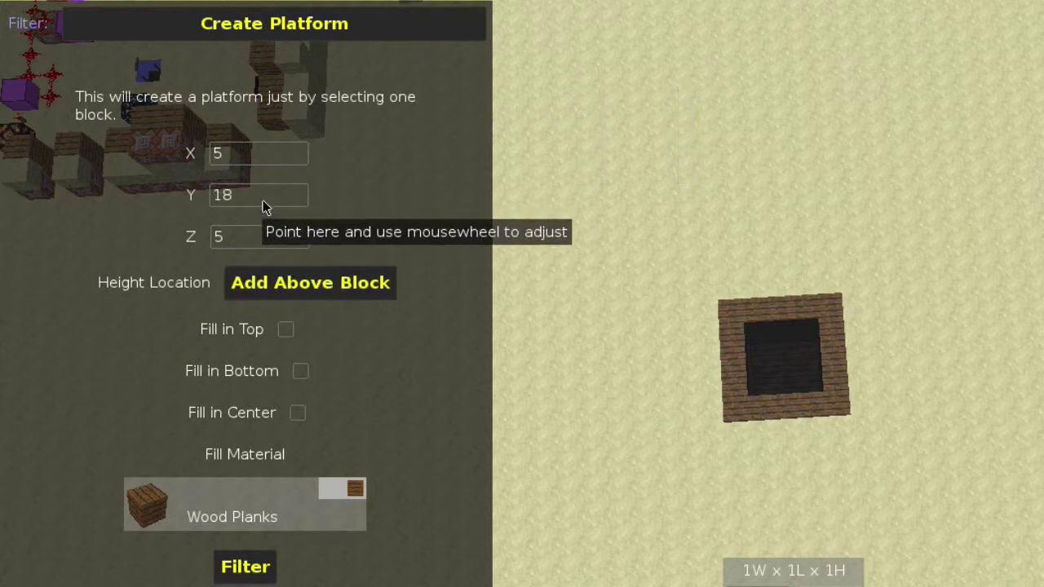
{"action": "scroll", "coordinate": [256, 244], "scroll_direction": "up", "scroll_amount": 3}
{"action": "scroll", "coordinate": [252, 156], "scroll_direction": "up", "scroll_amount": 3}
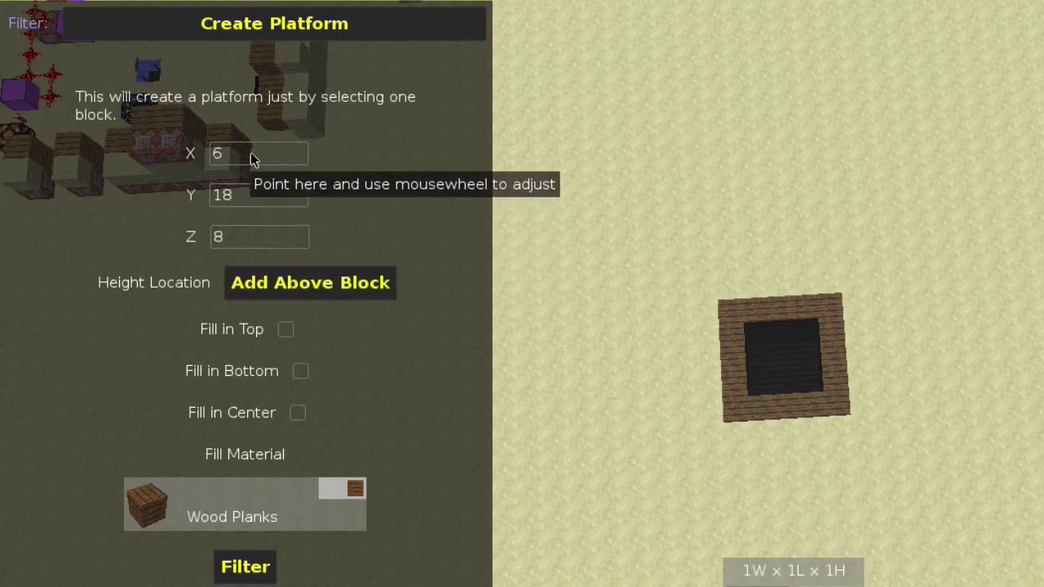
{"action": "left_click", "coordinate": [245, 568]}
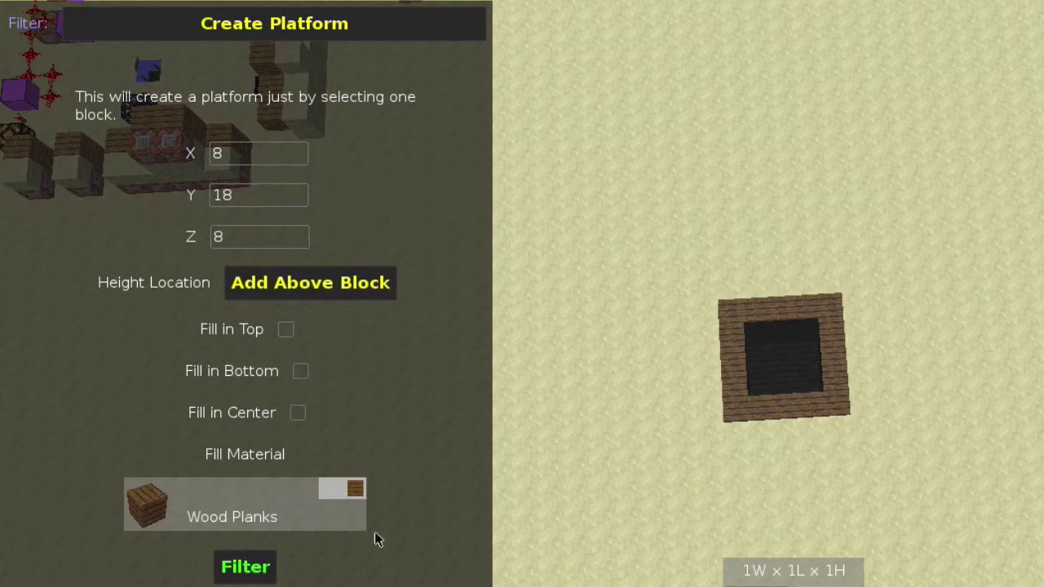
{"action": "key", "text": "d"}
{"action": "key", "text": "w"}
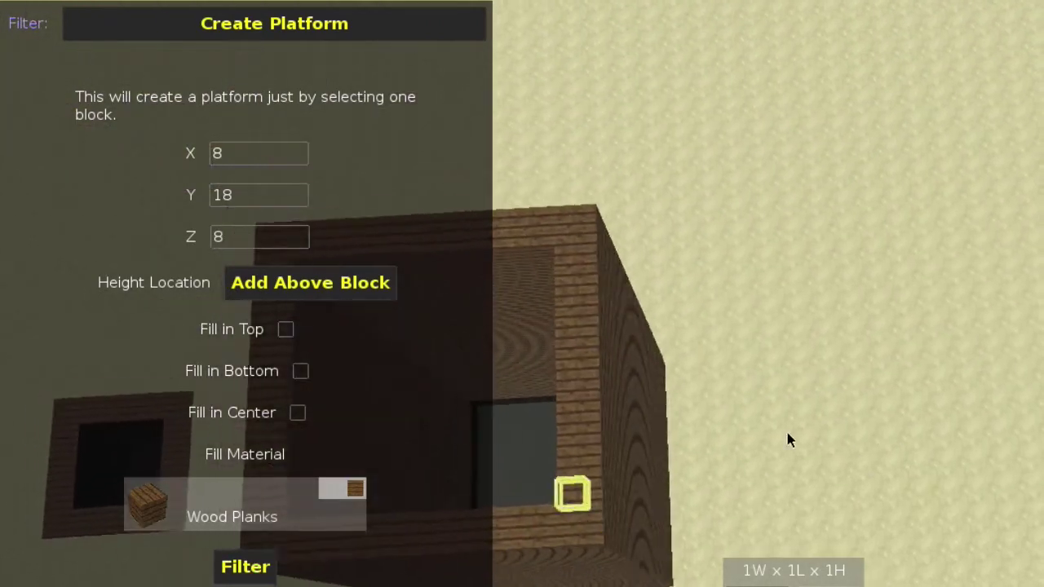
{"action": "key", "text": "a"}
{"action": "key", "text": "a"}
{"action": "right_click", "coordinate": [786, 473]}
{"action": "key", "text": "w"}
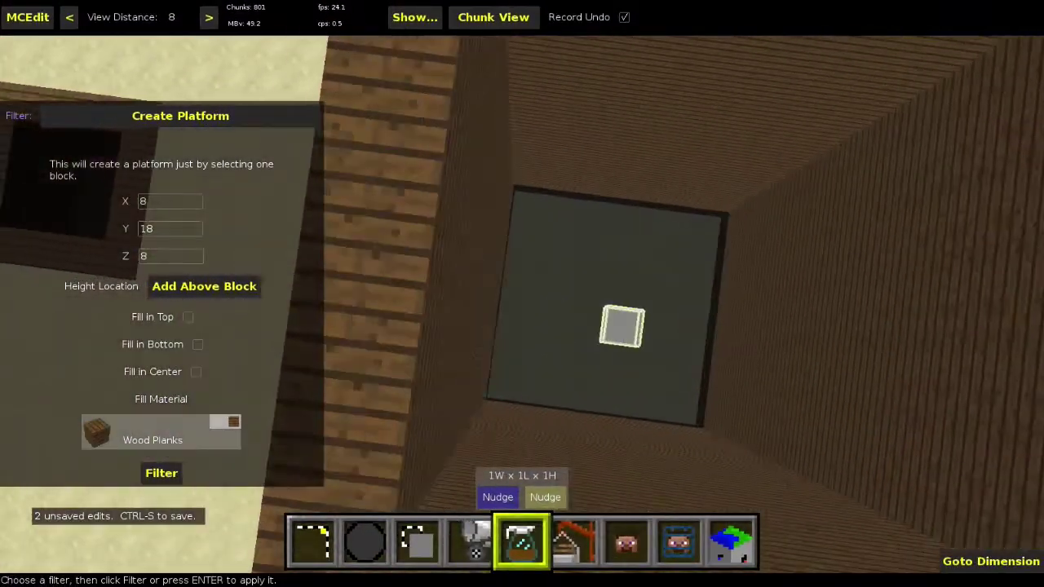
Step: Switch from the filter to the selection tool and deselect the block inside the wood plank tower
{"action": "key", "text": "s"}
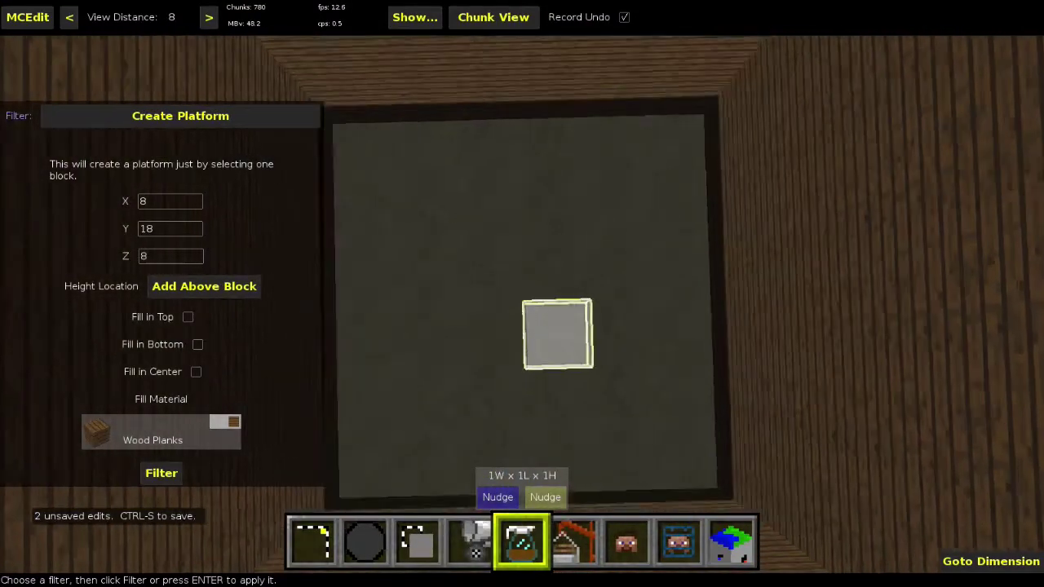
{"action": "key", "text": "s"}
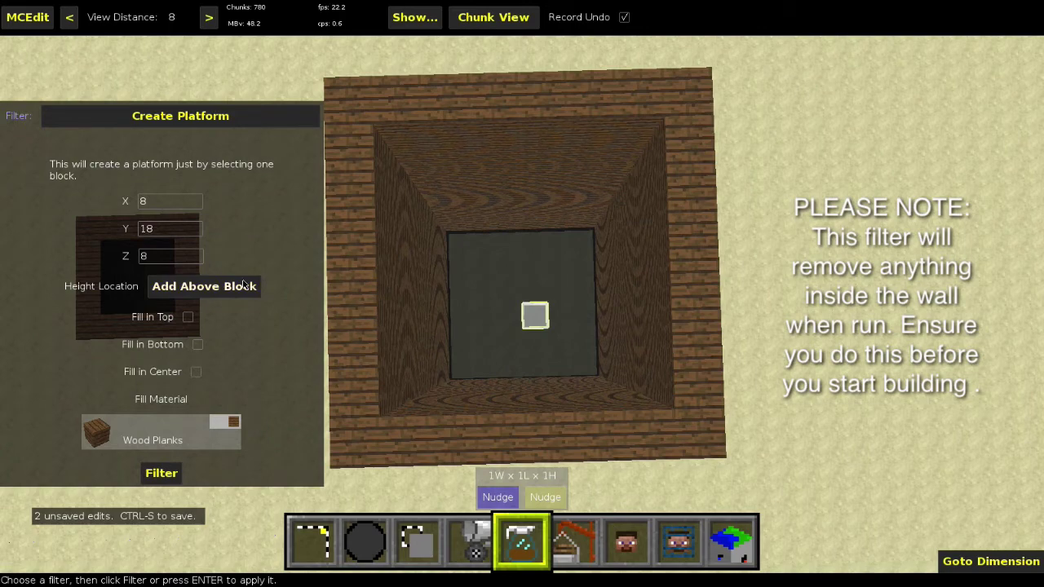
{"action": "key", "text": "1"}
{"action": "key", "text": "s"}
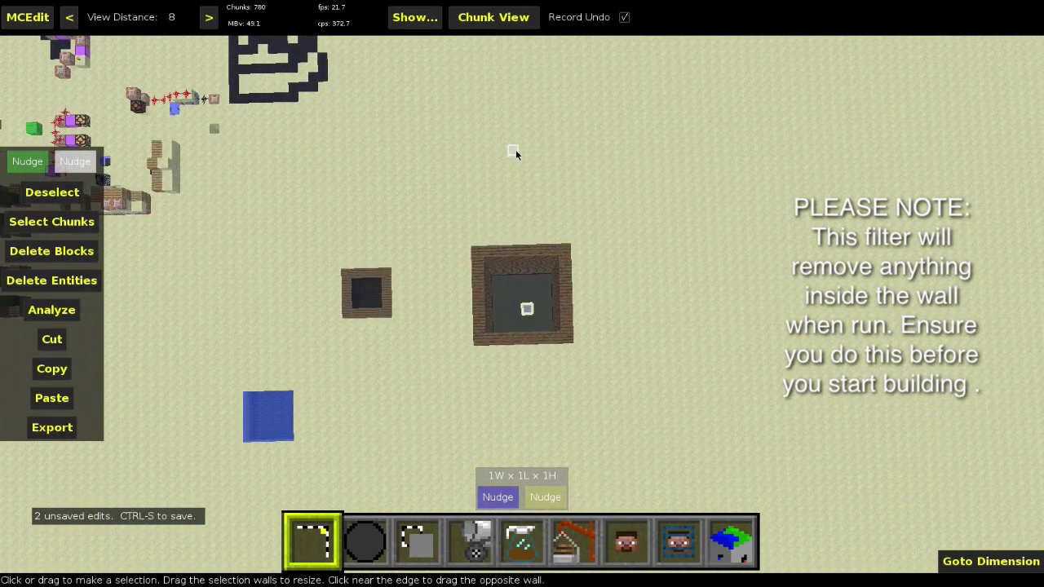
{"action": "key", "text": "w"}
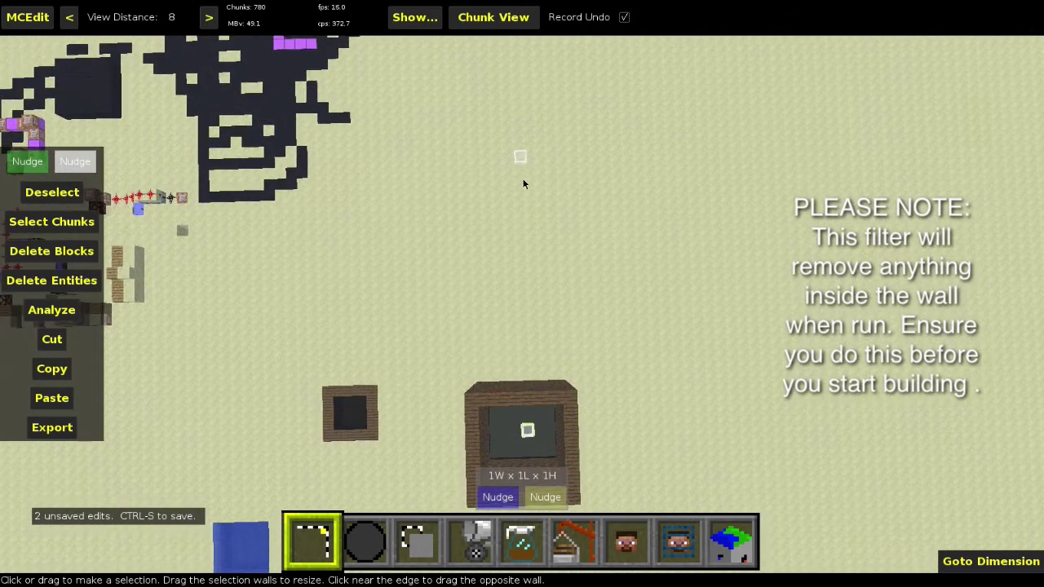
{"action": "left_click", "coordinate": [51, 192]}
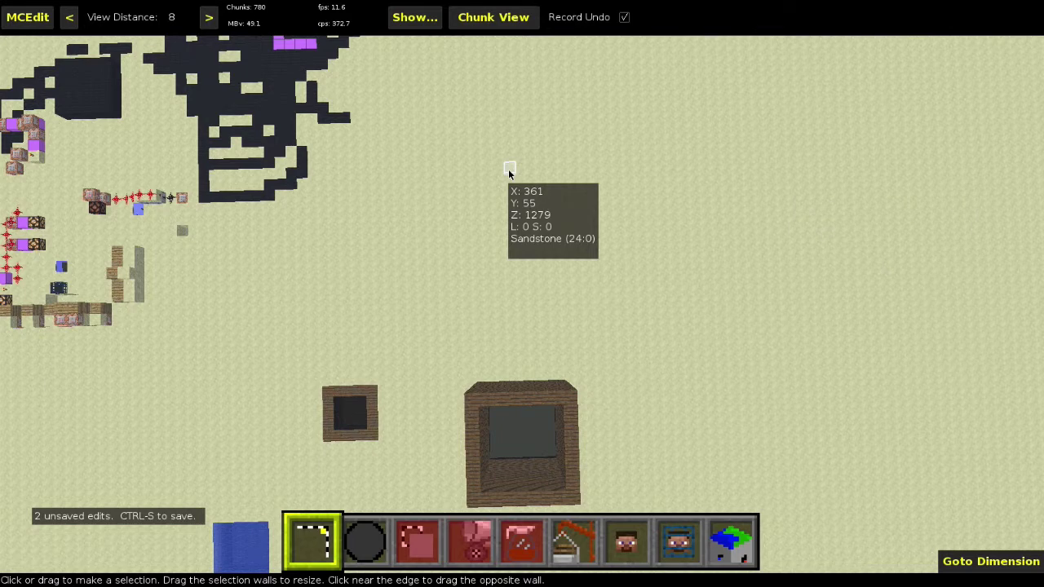
Step: Select a flat area of sand 24 wide, 16 long and 1 high in the open ground beyond the tower
{"action": "left_click", "coordinate": [530, 212]}
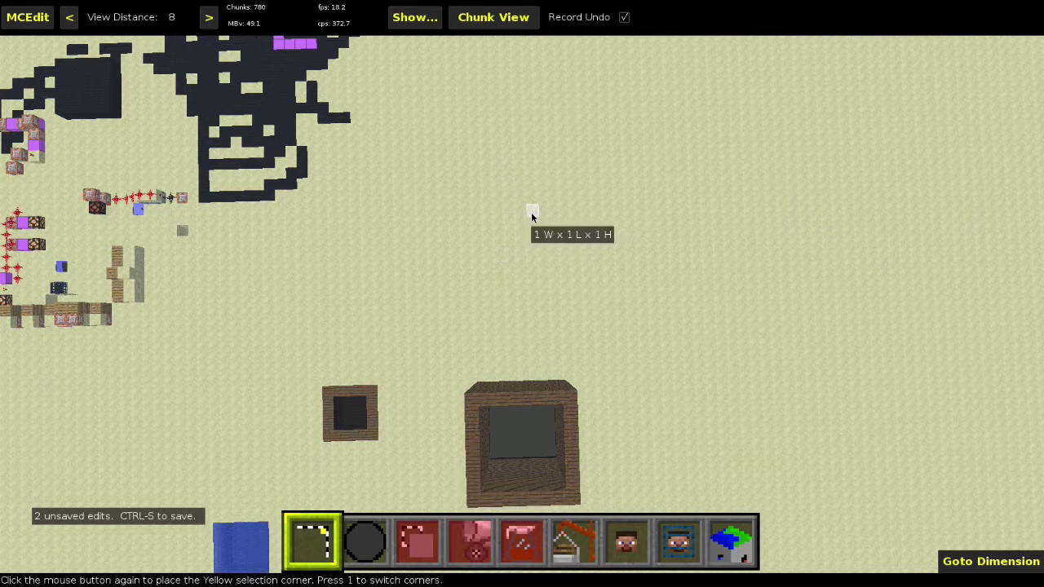
{"action": "left_click", "coordinate": [530, 212]}
{"action": "left_click", "coordinate": [454, 138]}
{"action": "left_click", "coordinate": [708, 294]}
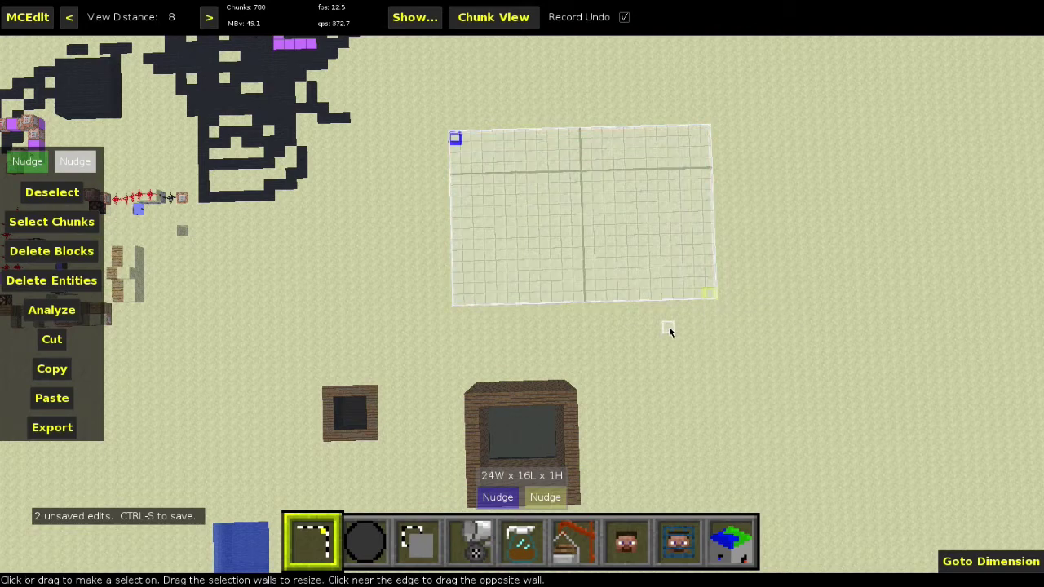
Step: Open the Get&Set Coordinates filter for the selected sand area
{"action": "left_click", "coordinate": [521, 540]}
{"action": "left_click", "coordinate": [217, 120]}
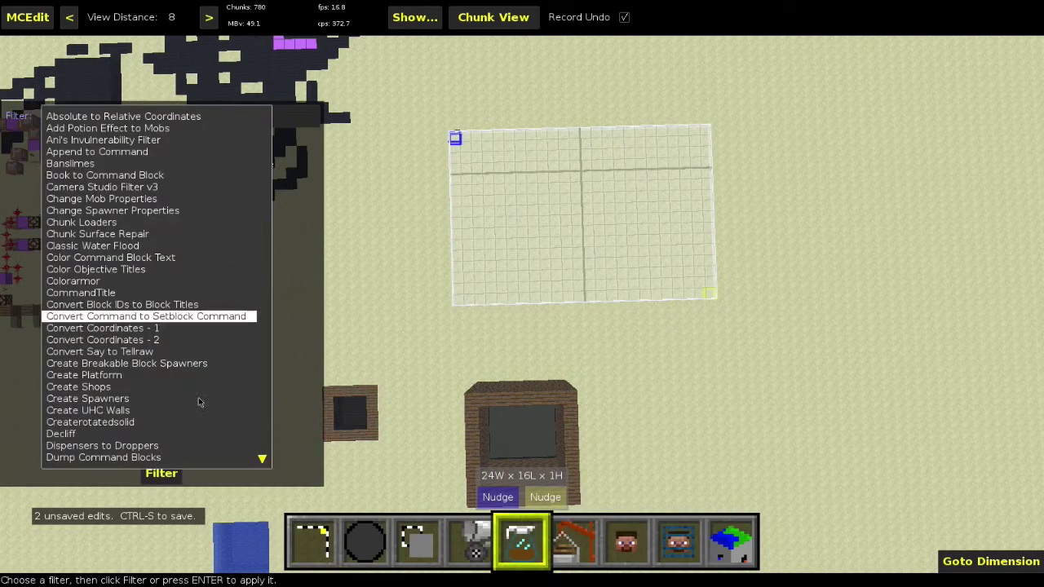
{"action": "scroll", "coordinate": [198, 402], "scroll_direction": "down", "scroll_amount": 7}
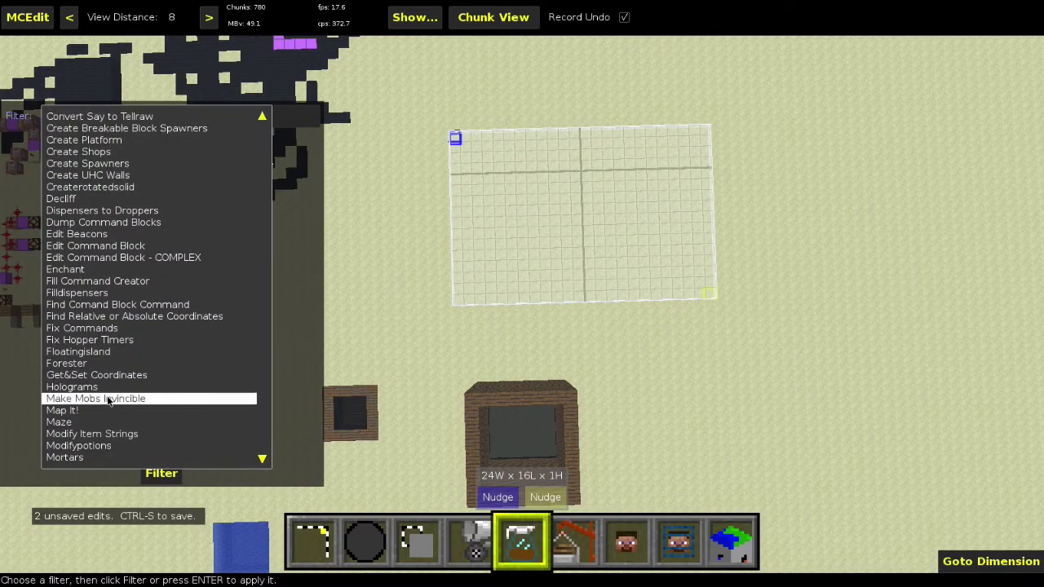
{"action": "left_click", "coordinate": [98, 375]}
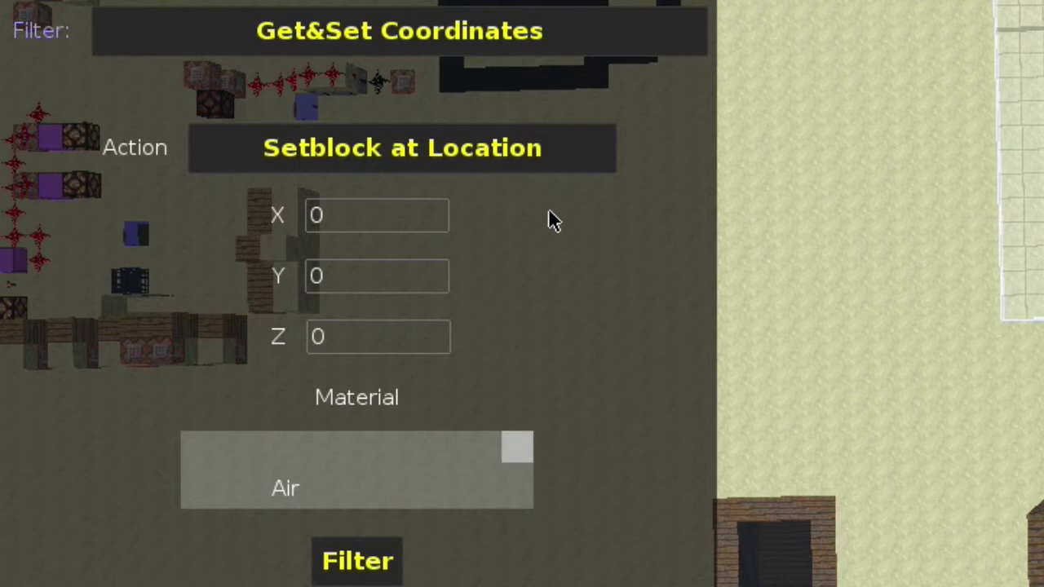
Step: Run the Find Coords of Selected Block action to read the selection's coordinate ranges, and dismiss the result
{"action": "left_click", "coordinate": [378, 161]}
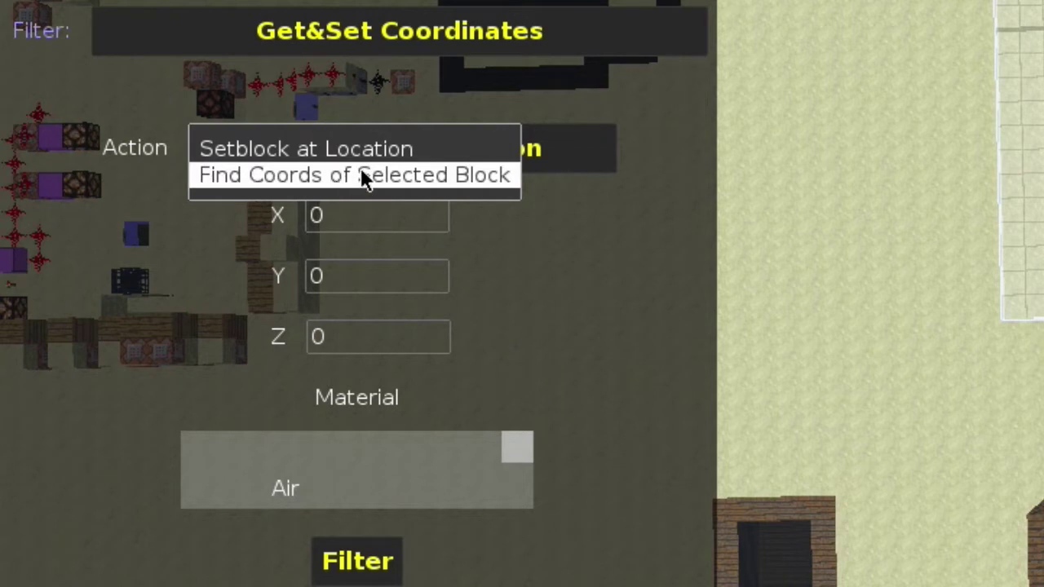
{"action": "left_click", "coordinate": [363, 180]}
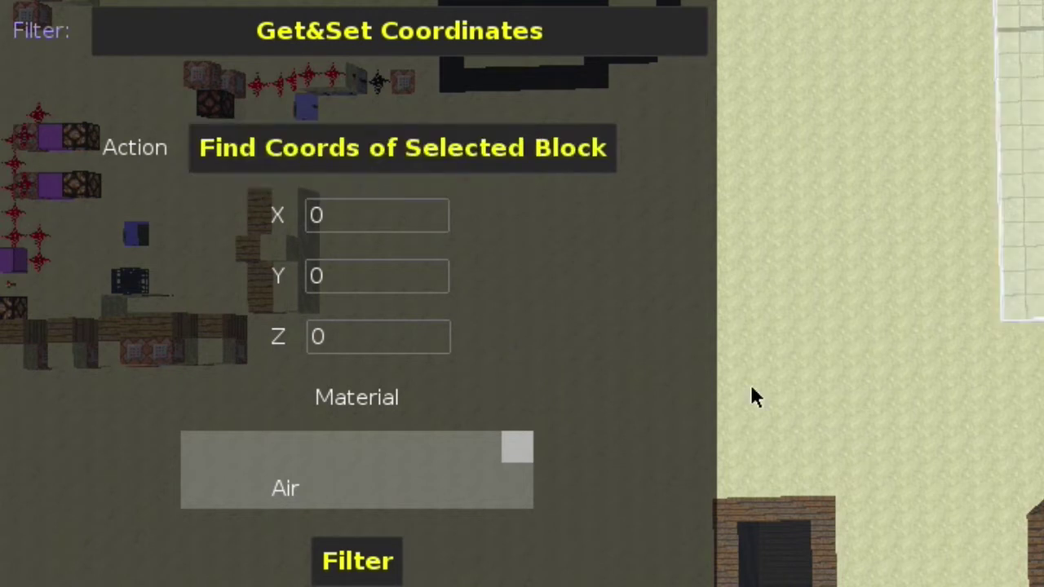
{"action": "left_click", "coordinate": [344, 562]}
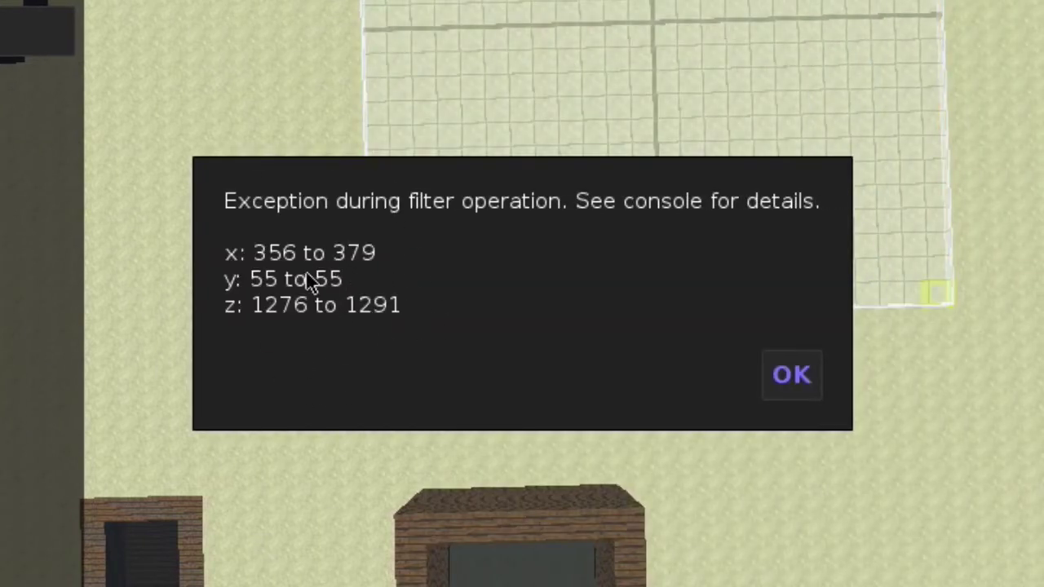
{"action": "left_click", "coordinate": [790, 379]}
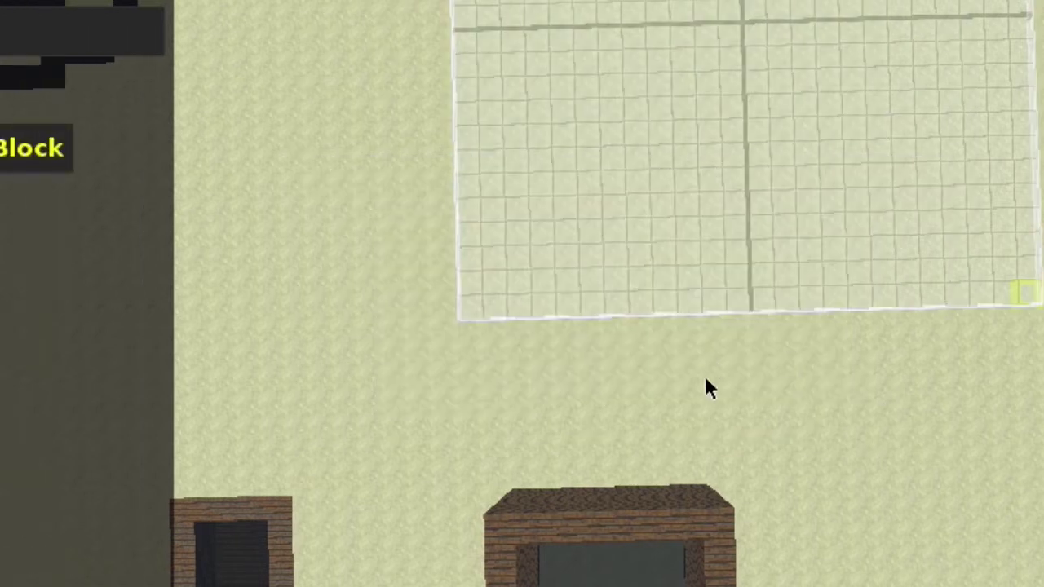
Step: Set the filter's target coordinates to X 350, Y 100, Z 1275
{"action": "left_click", "coordinate": [346, 159]}
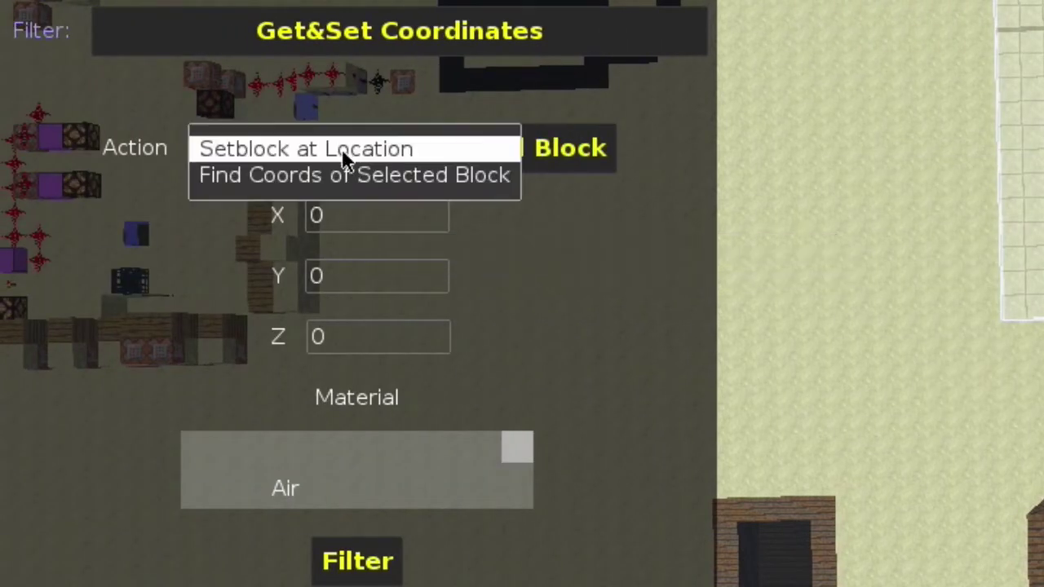
{"action": "left_click", "coordinate": [337, 154]}
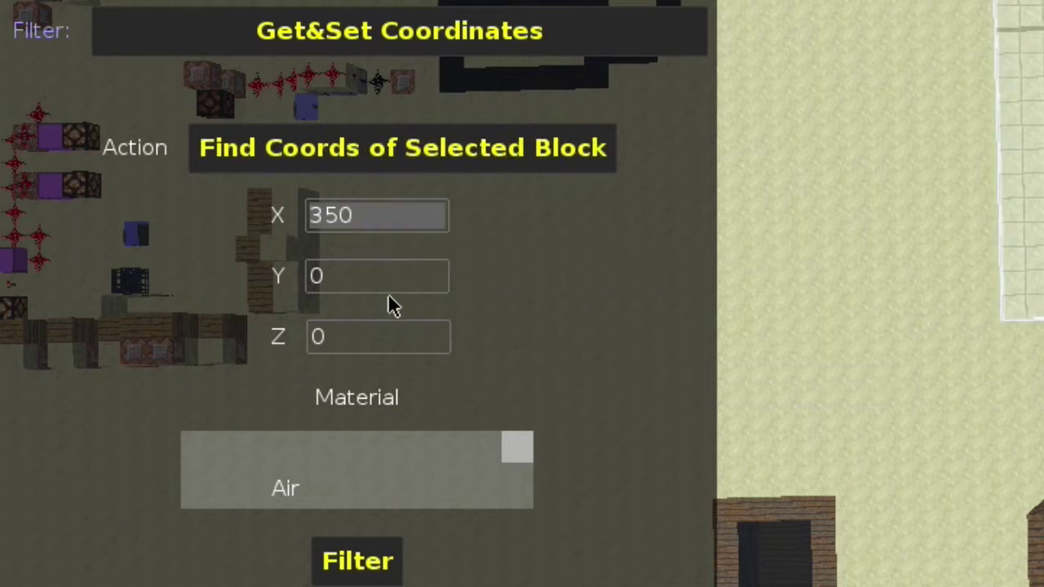
{"action": "left_click", "coordinate": [379, 292]}
{"action": "key", "text": "BackSpace"}
{"action": "type", "text": "10"}
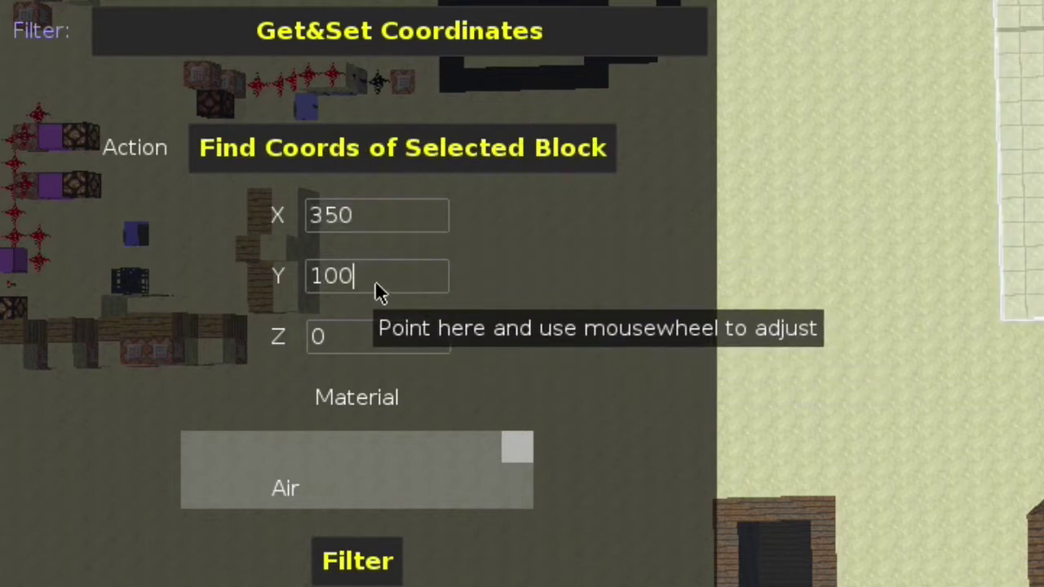
{"action": "type", "text": "0"}
{"action": "key", "text": "Tab"}
{"action": "double_click", "coordinate": [375, 283]}
{"action": "key", "text": "BackSpace"}
{"action": "key", "text": "Tab"}
{"action": "key", "text": "BackSpace"}
{"action": "type", "text": "1"}
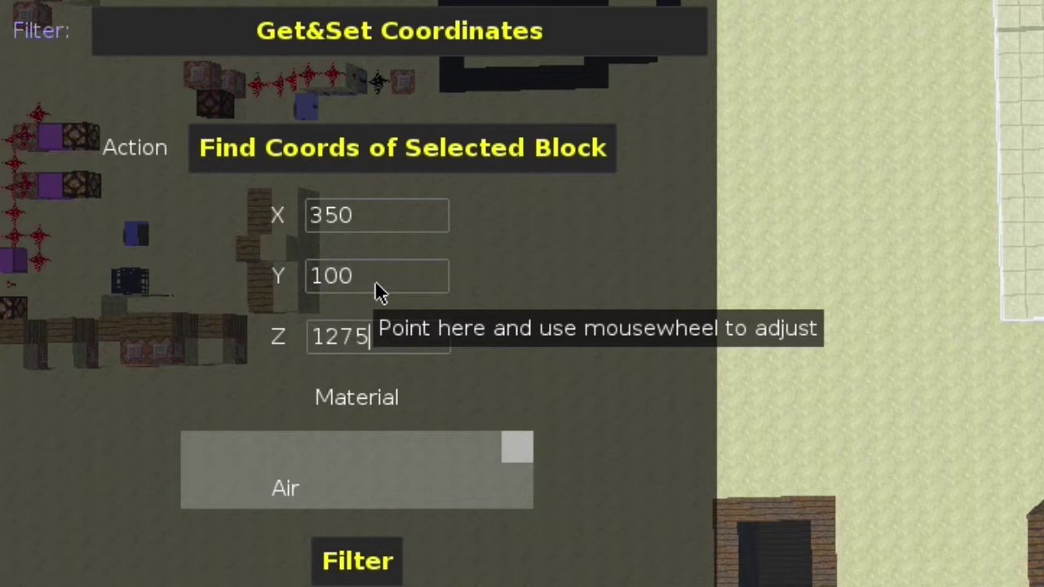
{"action": "type", "text": "275"}
Step: Place a Bedrock block at the entered coordinates with the Setblock at Location action
{"action": "left_click", "coordinate": [373, 471]}
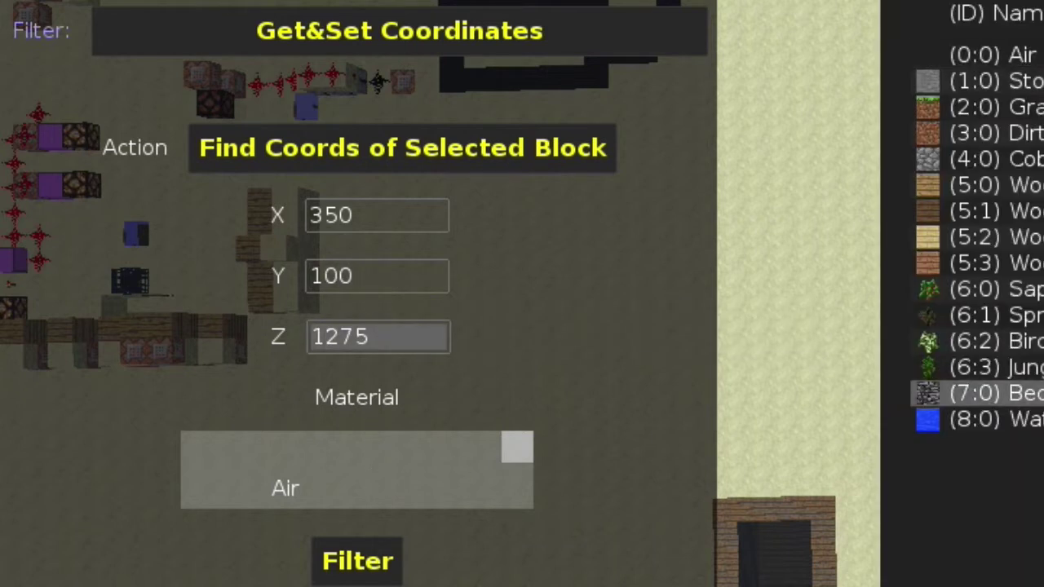
{"action": "left_click", "coordinate": [930, 394]}
{"action": "left_click", "coordinate": [372, 571]}
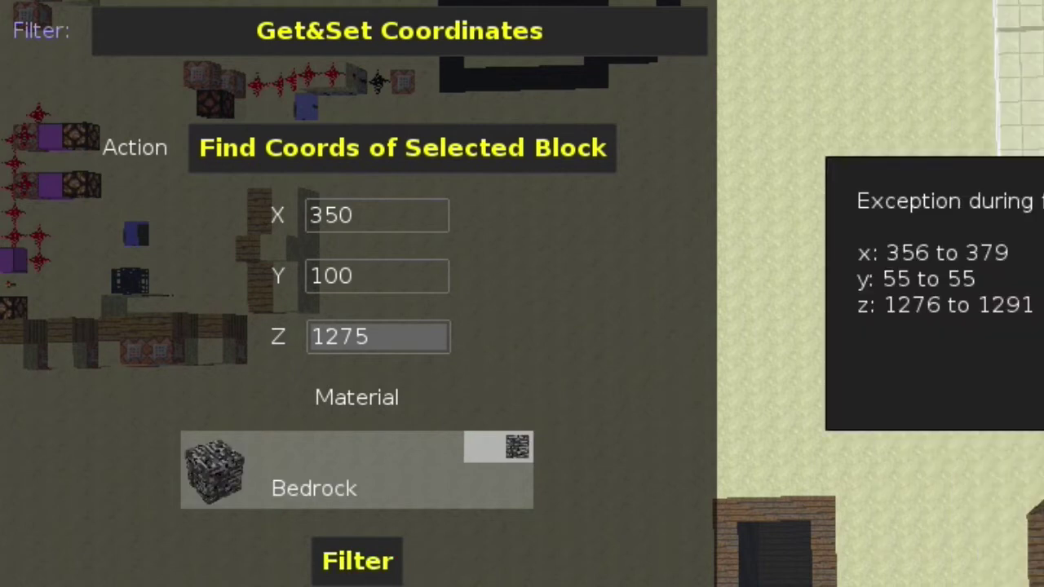
{"action": "left_click", "coordinate": [416, 155]}
{"action": "left_click", "coordinate": [358, 147]}
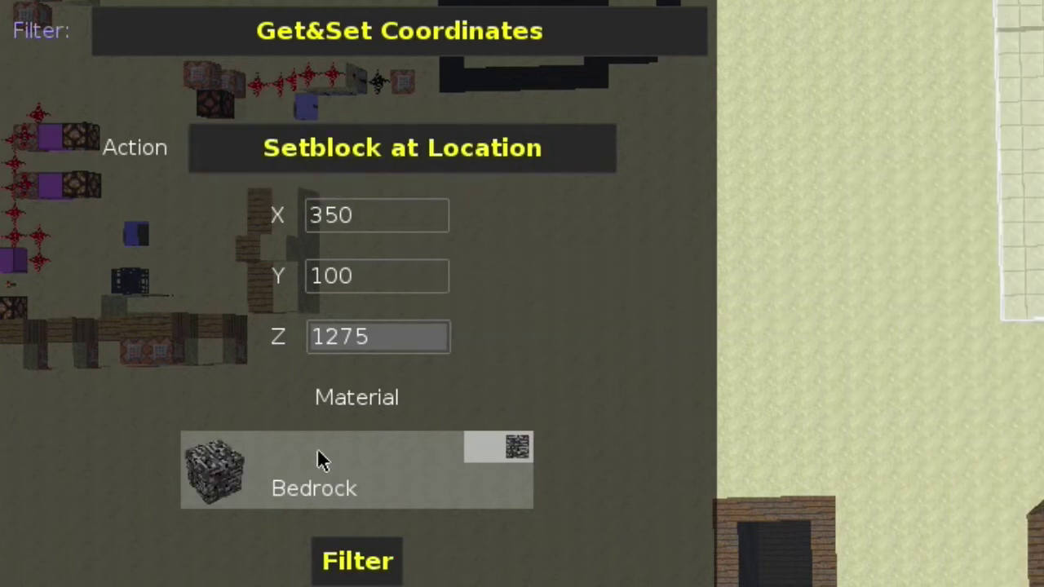
{"action": "left_click", "coordinate": [355, 561]}
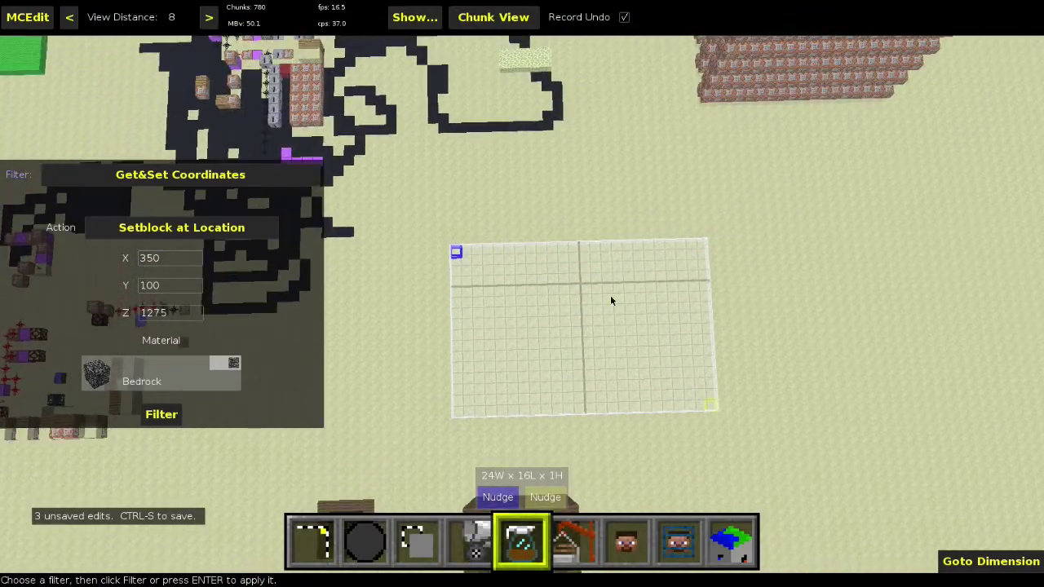
Step: Save the world edits and inspect the bedrock block floating beside the selected area
{"action": "key", "text": "q"}
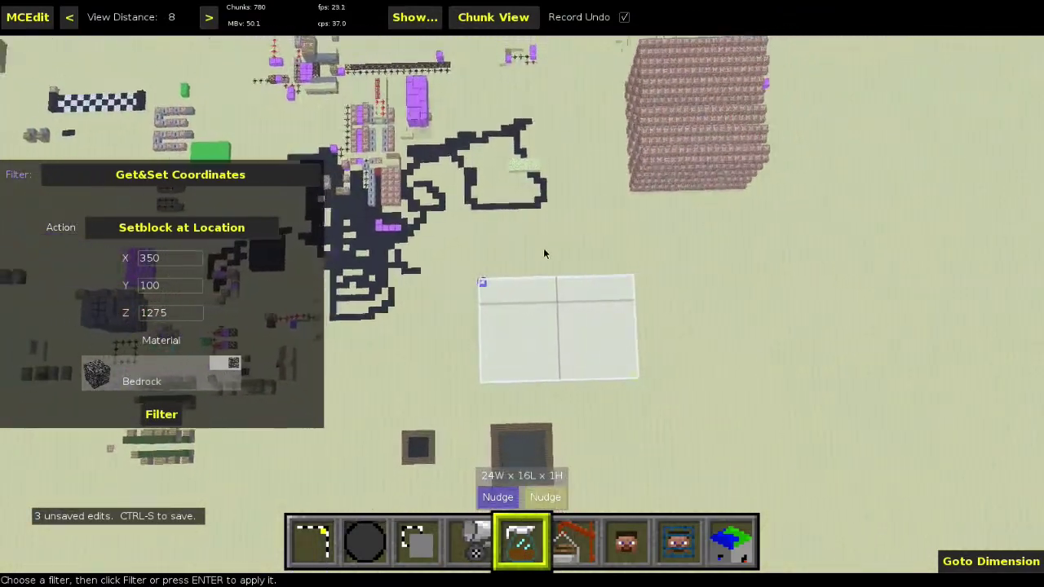
{"action": "right_click", "coordinate": [544, 254]}
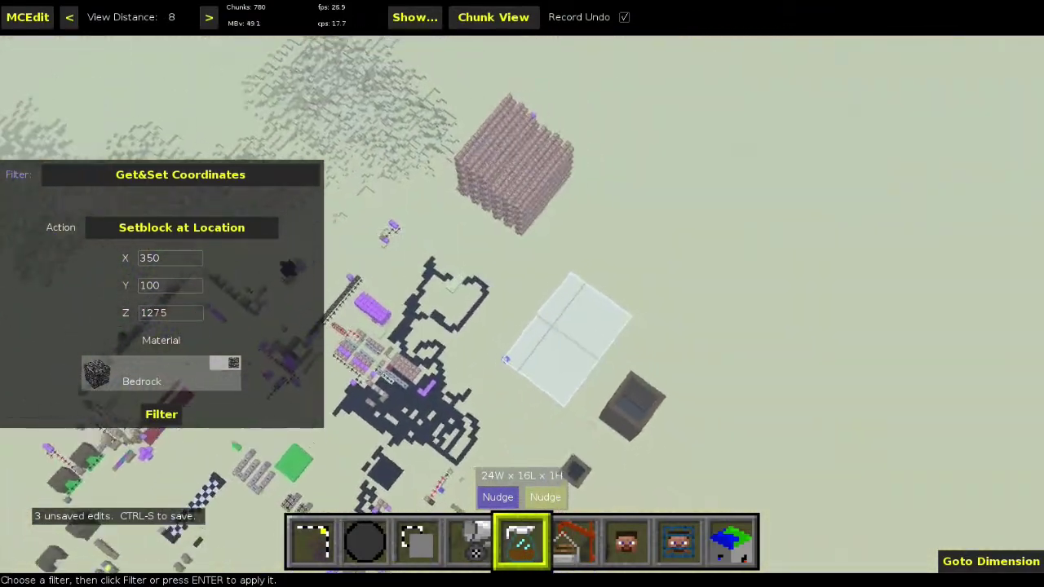
{"action": "right_click_drag", "start_coordinate": [473, 231], "coordinate": [494, 233]}
{"action": "key", "text": "ctrl+s"}
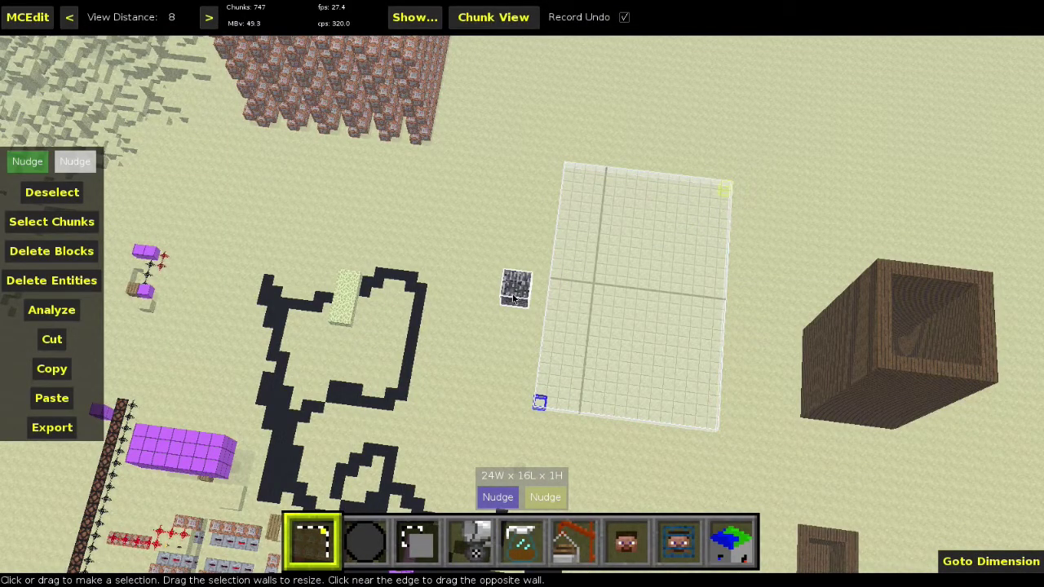
{"action": "key", "text": "w"}
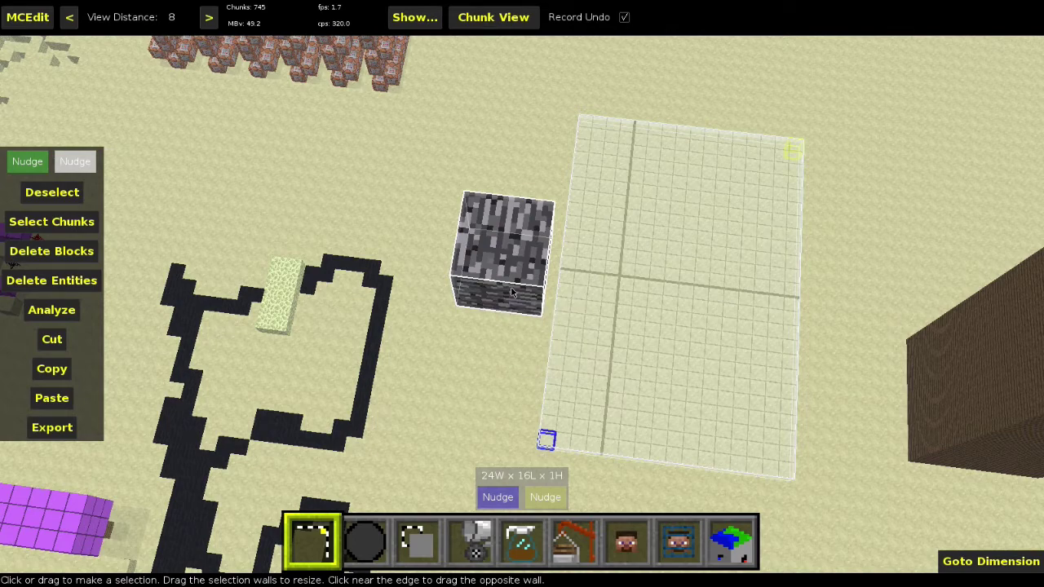
{"action": "key", "text": "s"}
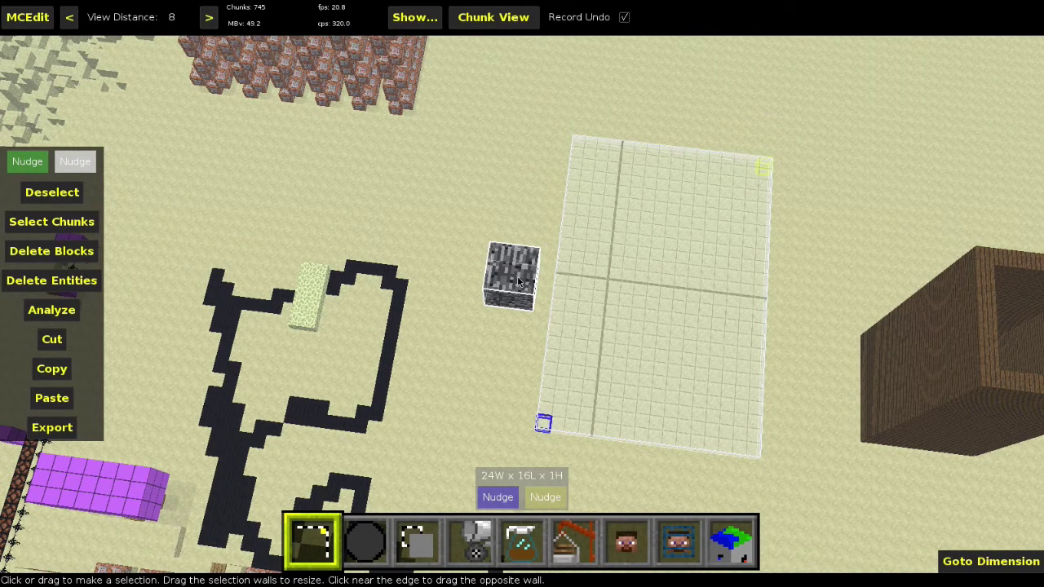
Step: Select only the floating bedrock block and open the Create Platform filter for it
{"action": "left_click", "coordinate": [517, 281]}
{"action": "left_click", "coordinate": [517, 282]}
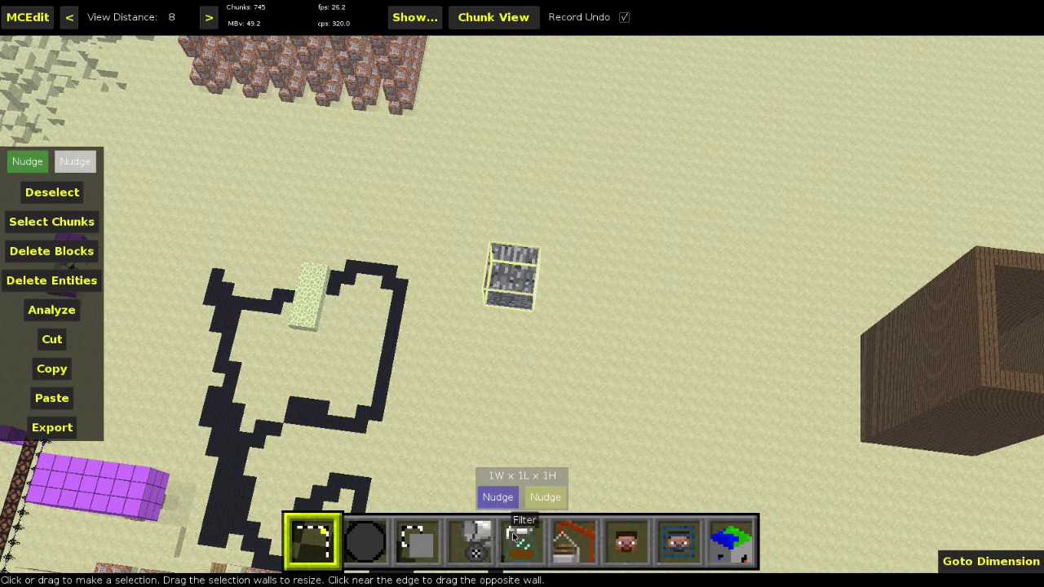
{"action": "left_click", "coordinate": [520, 540]}
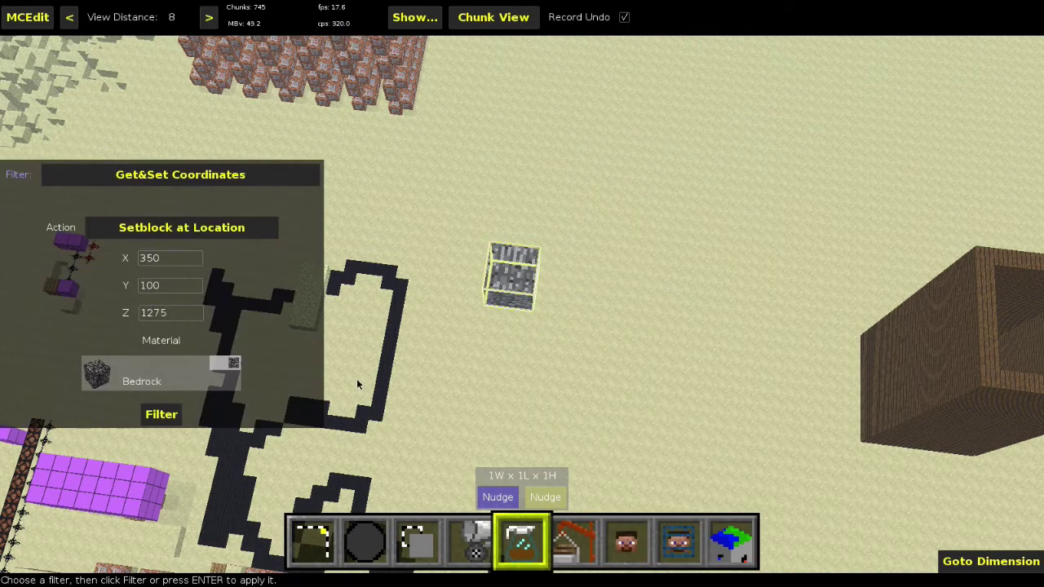
{"action": "left_click", "coordinate": [194, 181]}
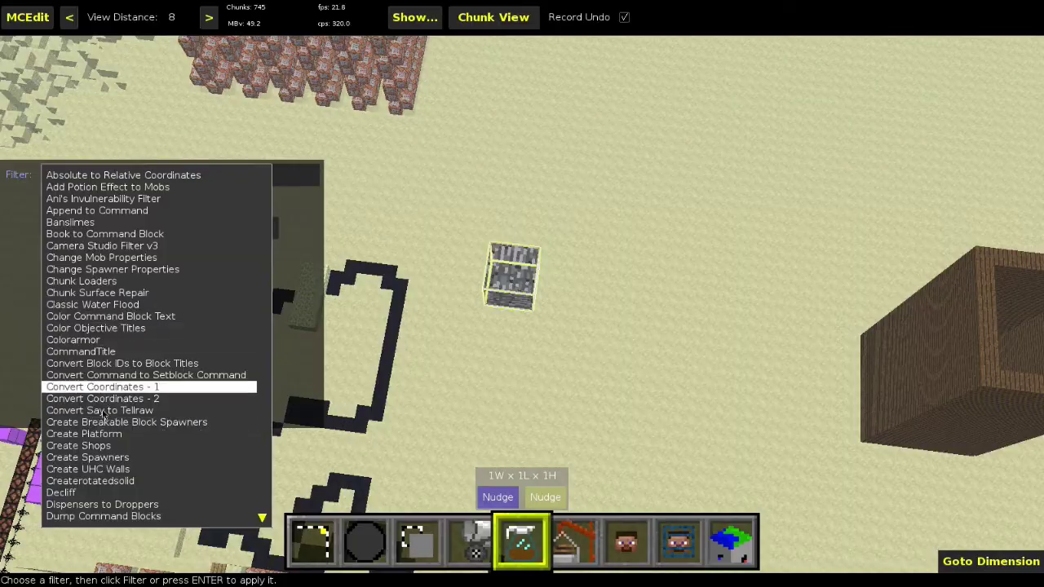
{"action": "left_click", "coordinate": [84, 434]}
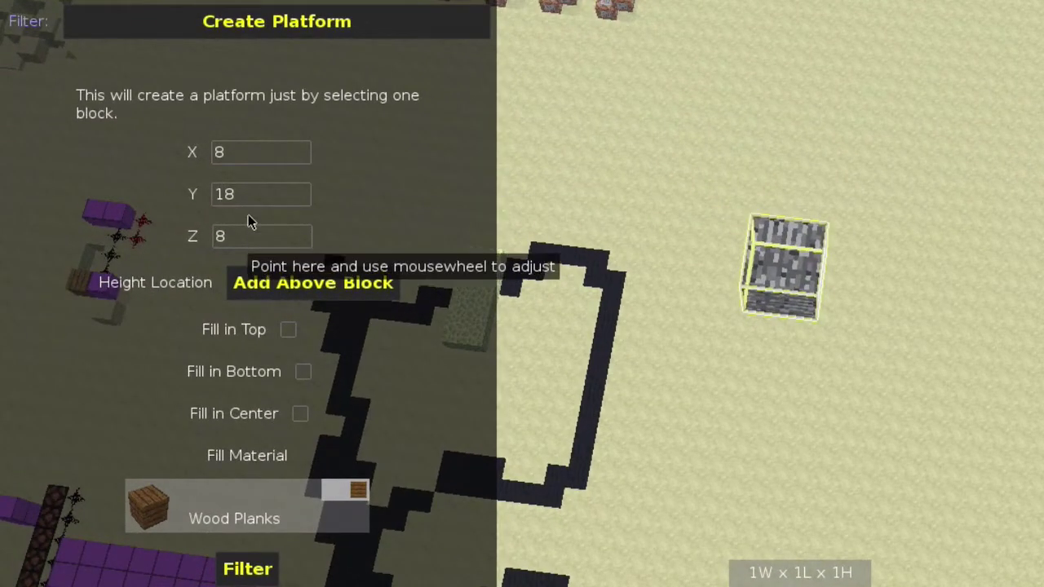
Step: Set the platform size to X 20, Y 1, Z 10
{"action": "scroll", "coordinate": [249, 155], "scroll_direction": "down", "scroll_amount": 3}
{"action": "scroll", "coordinate": [245, 201], "scroll_direction": "down", "scroll_amount": 5}
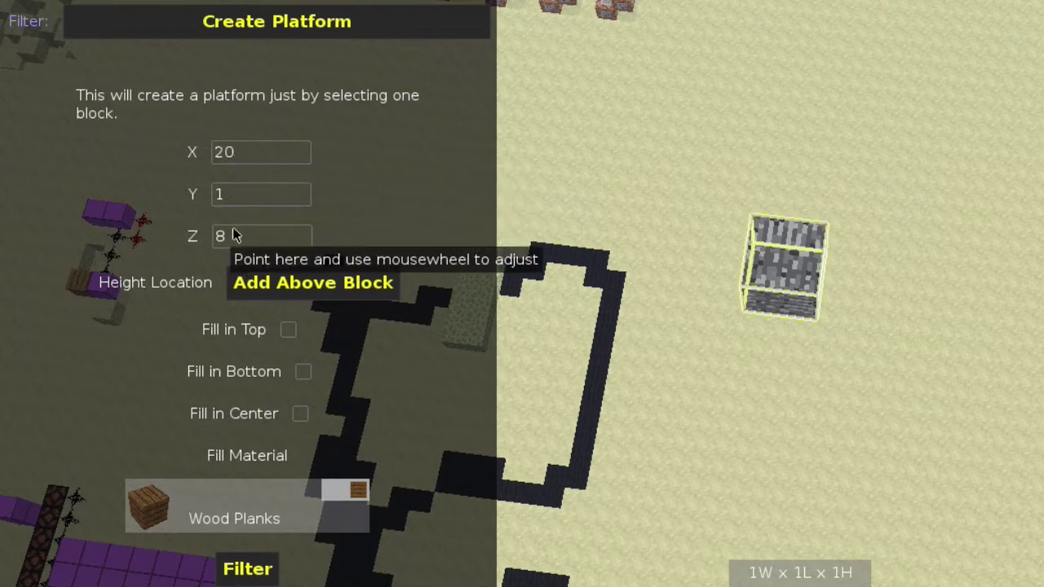
{"action": "scroll", "coordinate": [239, 237], "scroll_direction": "up", "scroll_amount": 2}
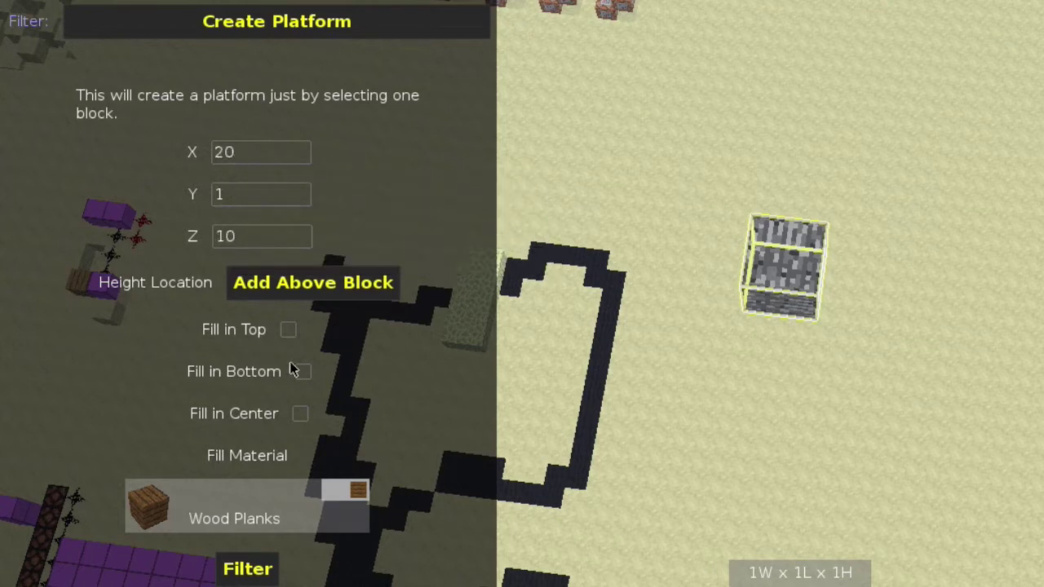
Step: Enable Fill in Top, Fill in Center and Fill in Bottom for the platform
{"action": "left_click", "coordinate": [288, 331]}
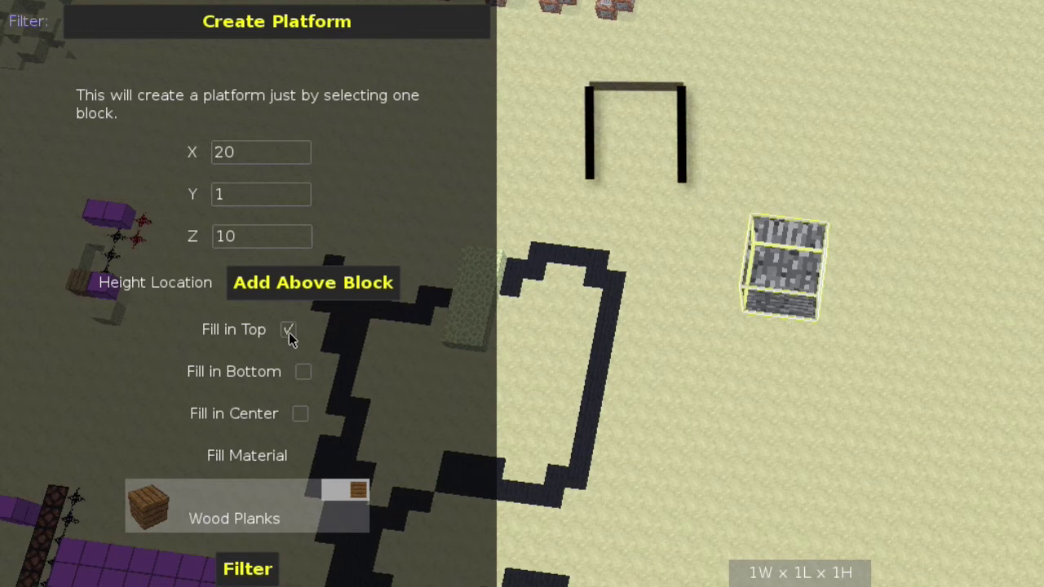
{"action": "left_click", "coordinate": [302, 416]}
{"action": "left_click", "coordinate": [303, 372]}
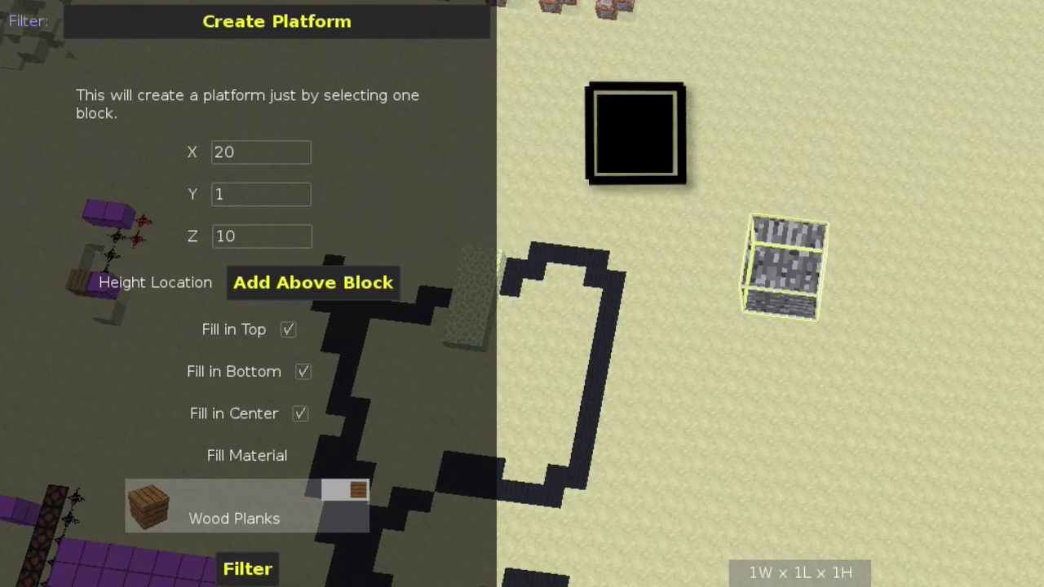
Step: Create the platform with Grass as its fill material and save the world edits
{"action": "left_click", "coordinate": [269, 520]}
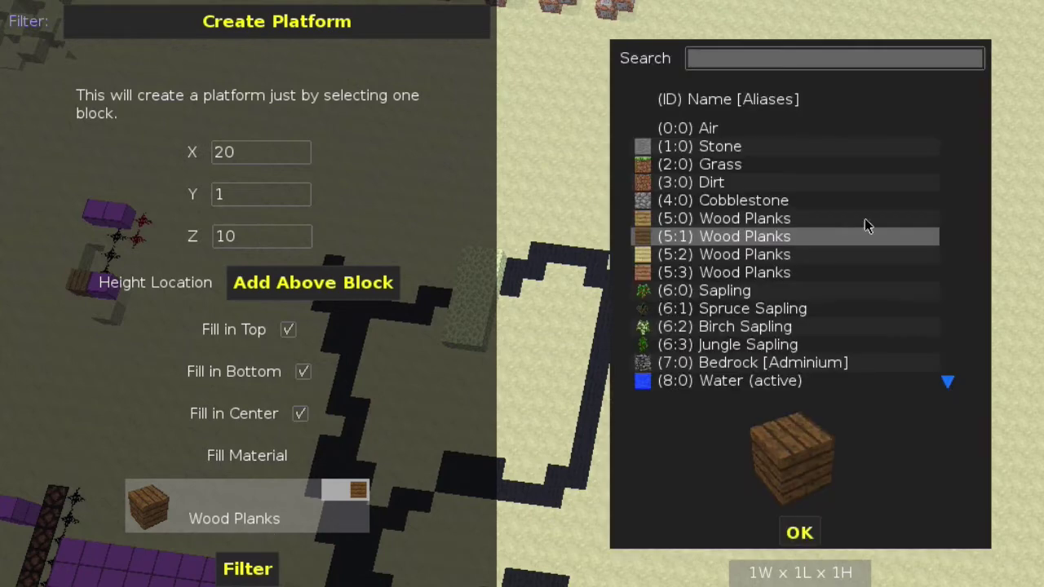
{"action": "left_click", "coordinate": [712, 166]}
{"action": "left_click", "coordinate": [798, 532]}
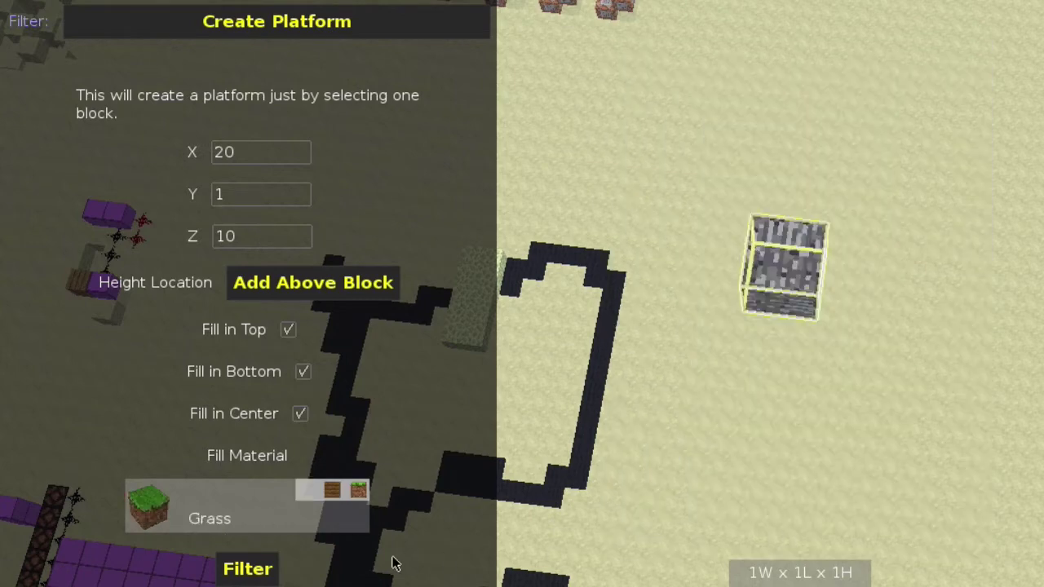
{"action": "left_click", "coordinate": [260, 571]}
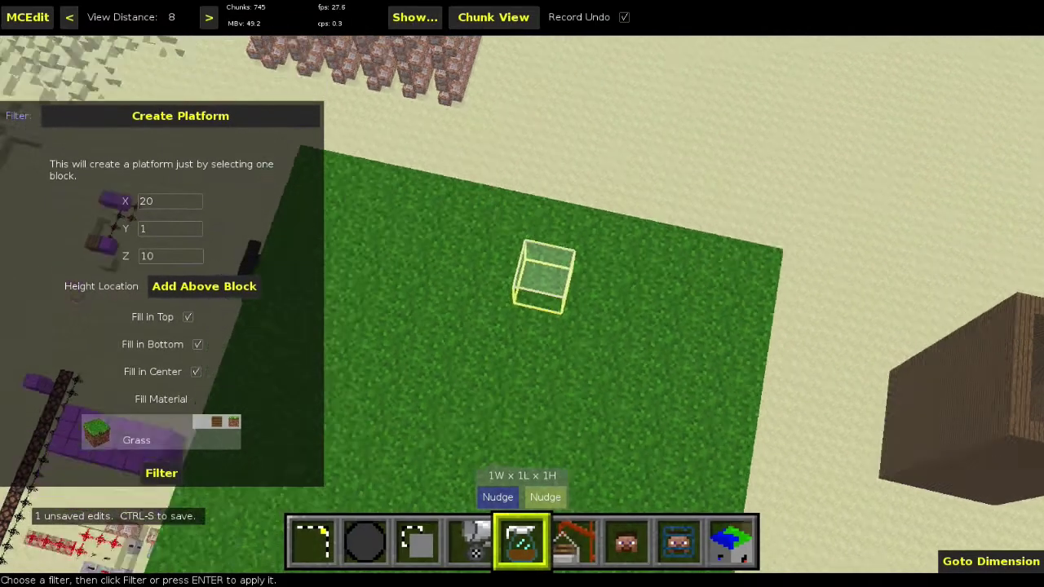
{"action": "key", "text": "s"}
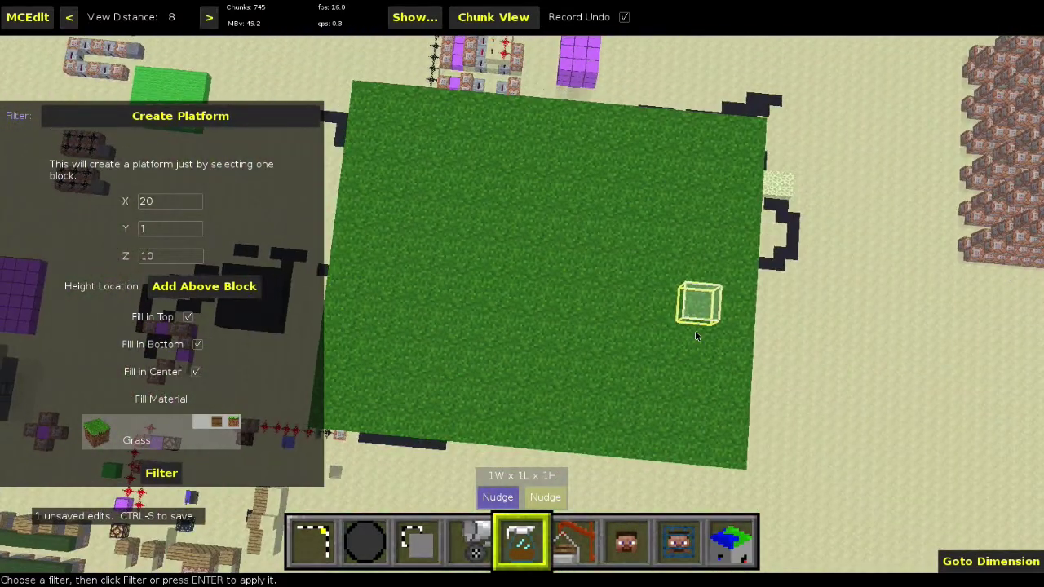
{"action": "key", "text": "ctrl+s"}
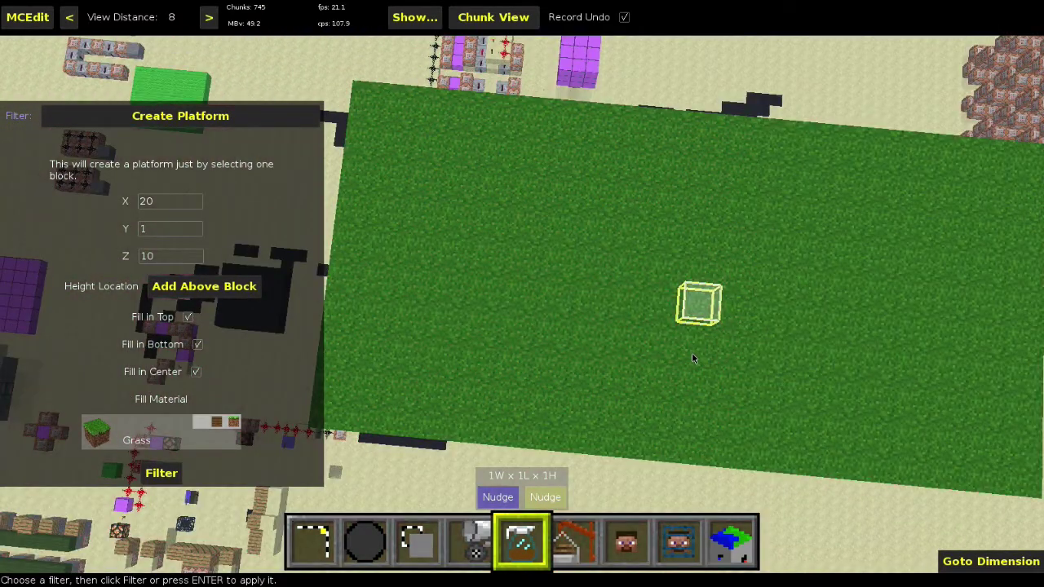
Step: Examine the finished grass platform around its selected base block from above and from different distances
{"action": "right_click", "coordinate": [694, 361]}
{"action": "key", "text": "s"}
{"action": "key", "text": "s"}
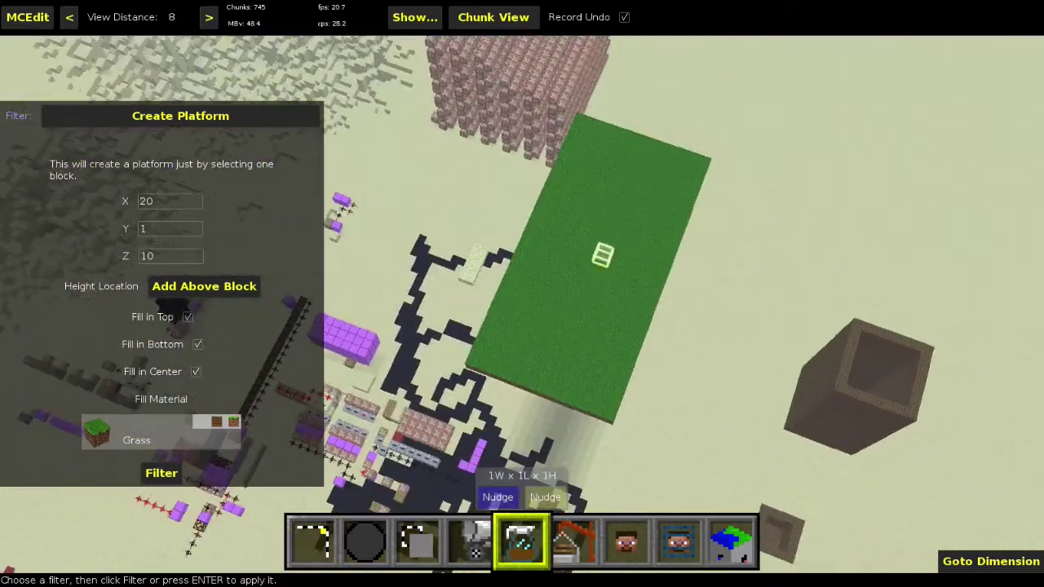
{"action": "right_click", "coordinate": [664, 387]}
{"action": "key", "text": "w"}
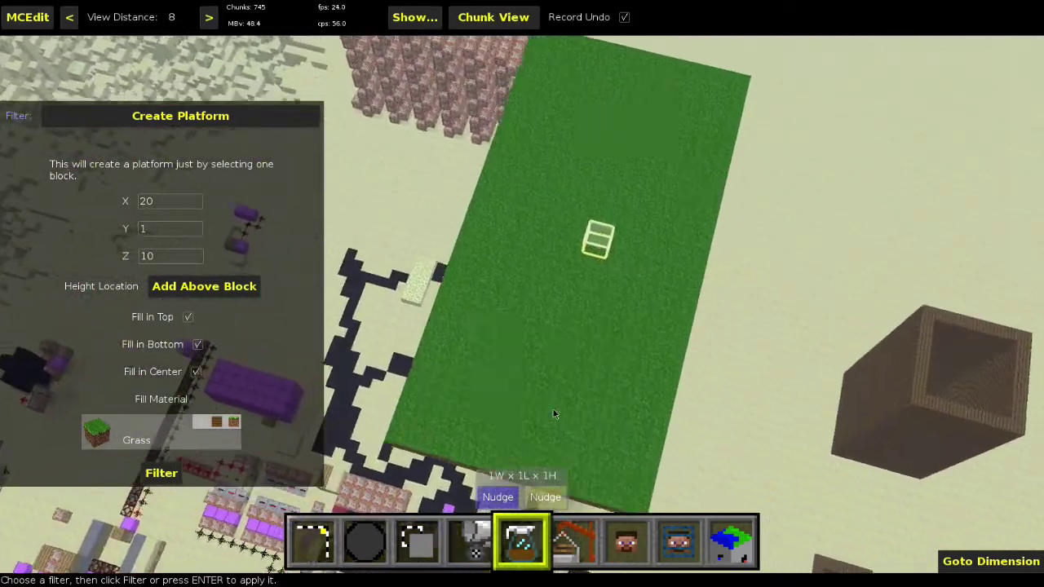
{"action": "key", "text": "s"}
{"action": "key", "text": "a"}
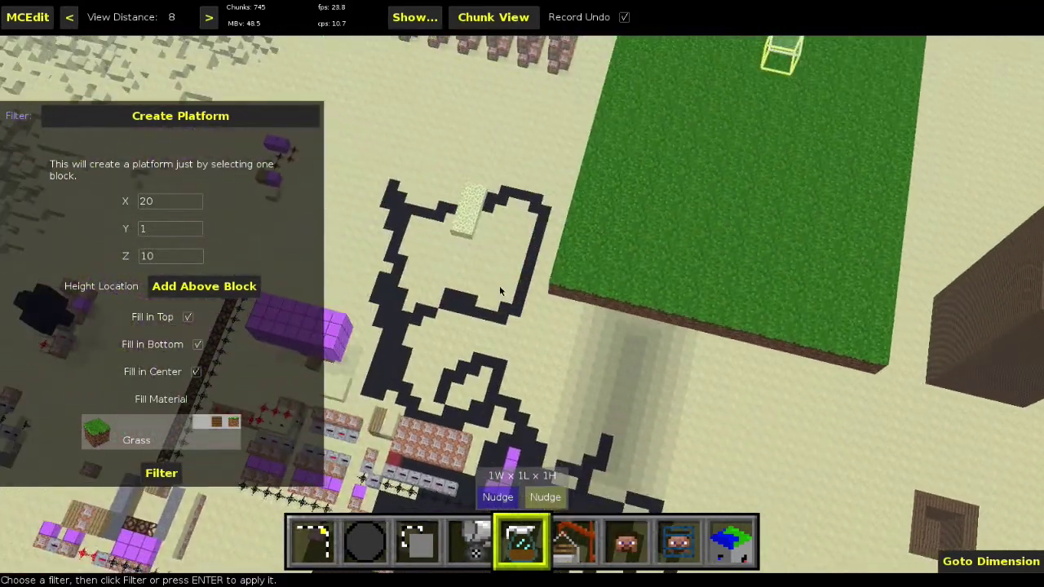
{"action": "key", "text": "space"}
{"action": "right_click_drag", "start_coordinate": [661, 157], "coordinate": [660, 158]}
{"action": "key", "text": "w"}
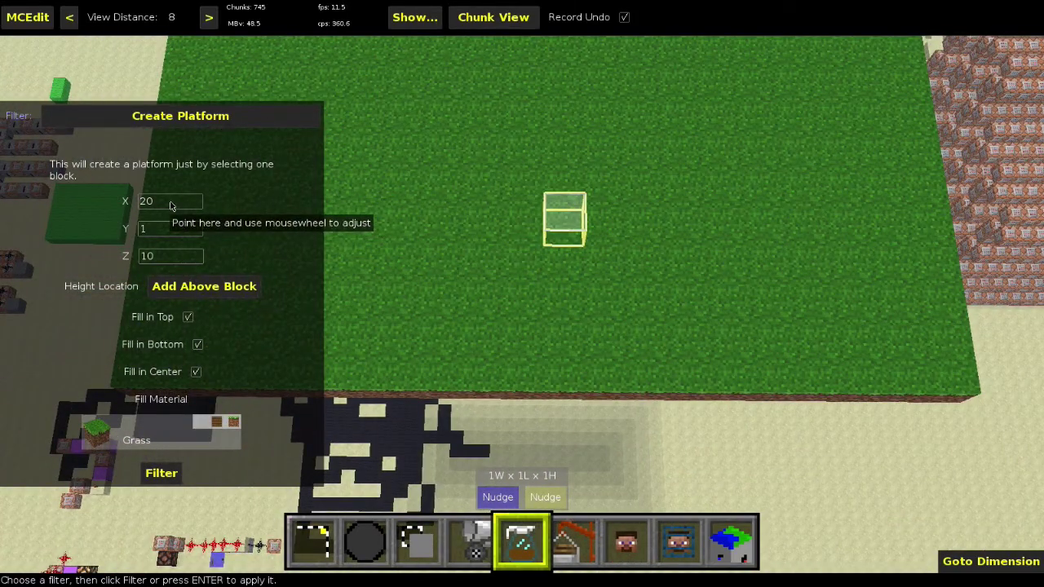
{"action": "key", "text": "s"}
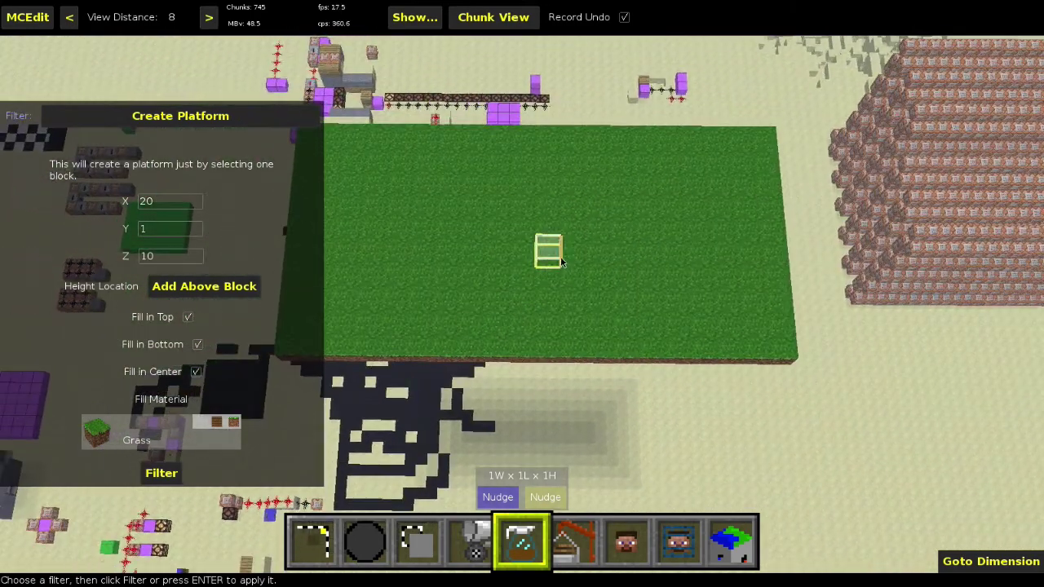
{"action": "key", "text": "a"}
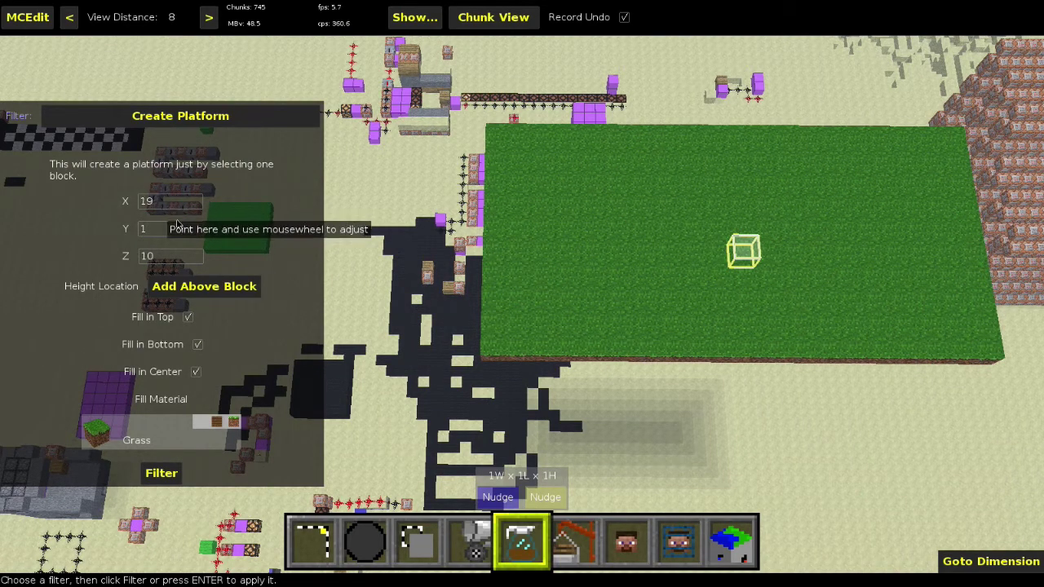
Step: Set the platform's X size to 19 and inspect block coordinates between the selected base block and the platform's edge
{"action": "scroll", "coordinate": [188, 211], "scroll_direction": "down", "scroll_amount": 1}
{"action": "key", "text": "1"}
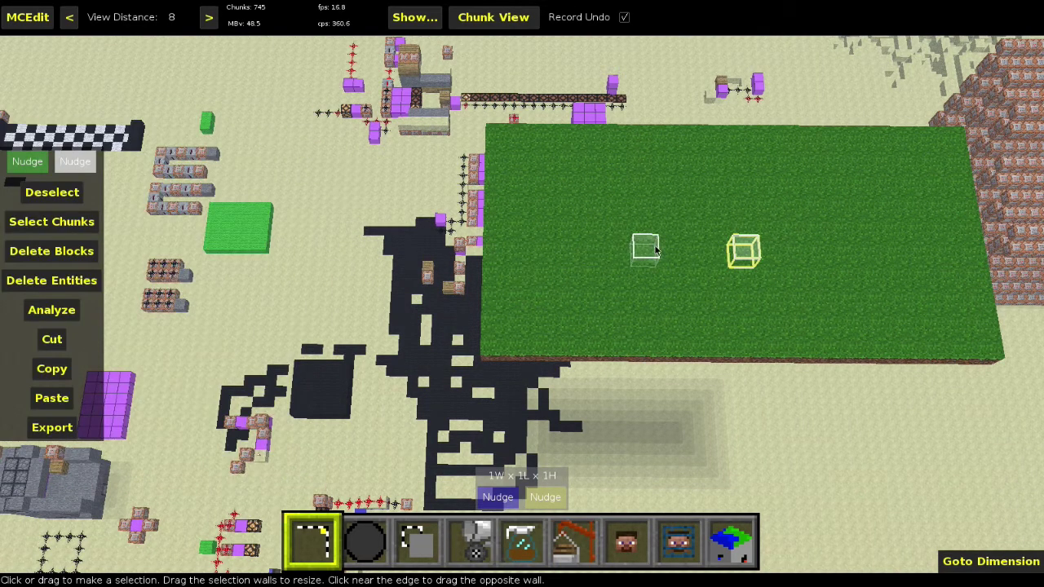
{"action": "key", "text": "w"}
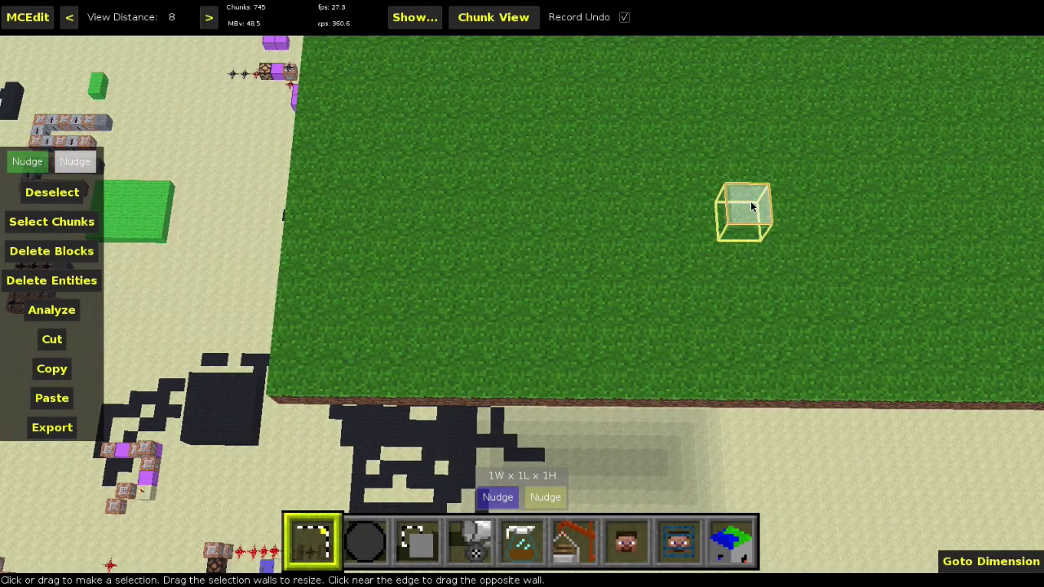
{"action": "key", "text": "s"}
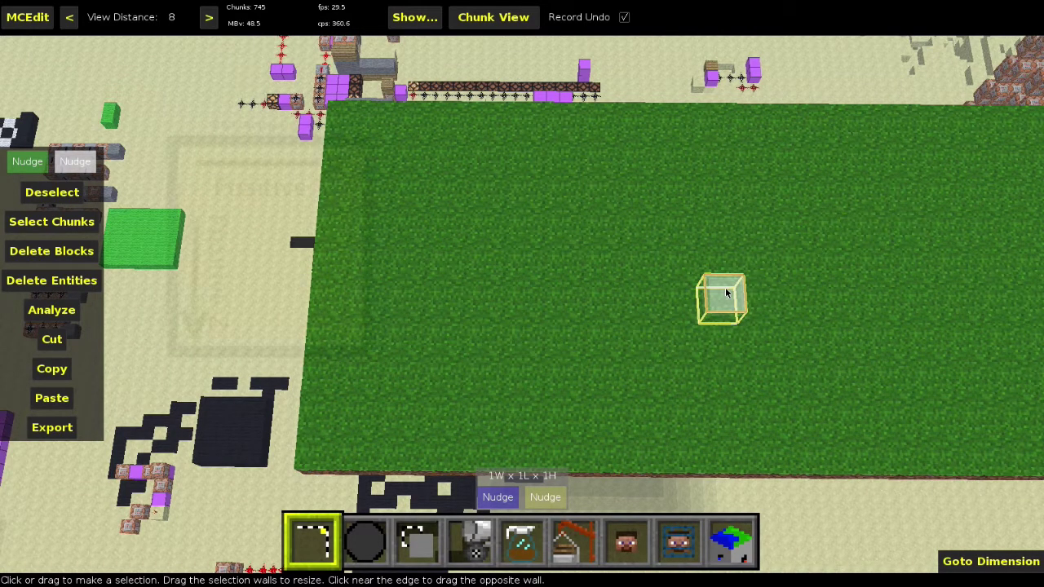
{"action": "key", "text": "s"}
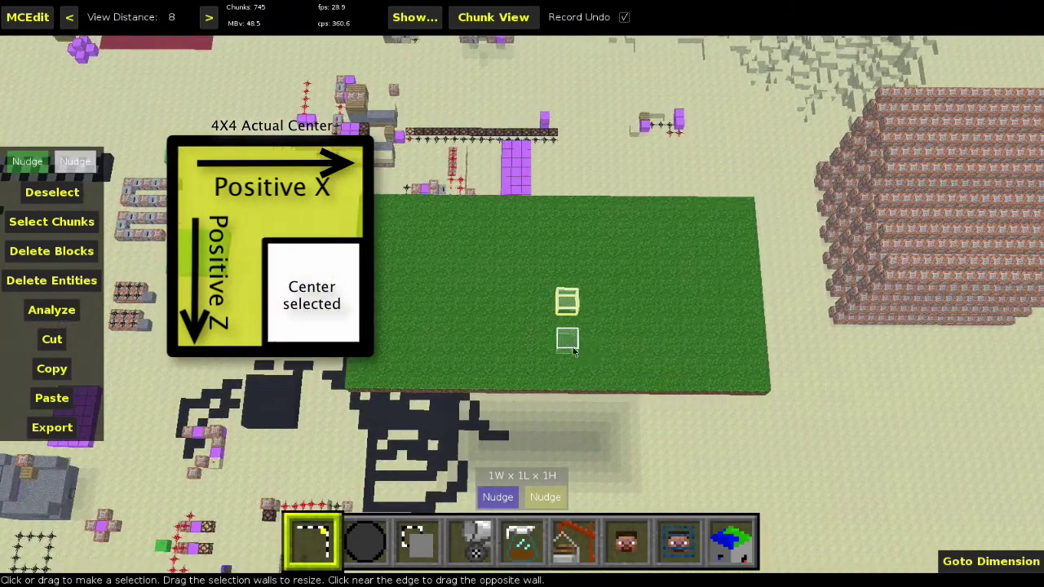
{"action": "key", "text": "alt"}
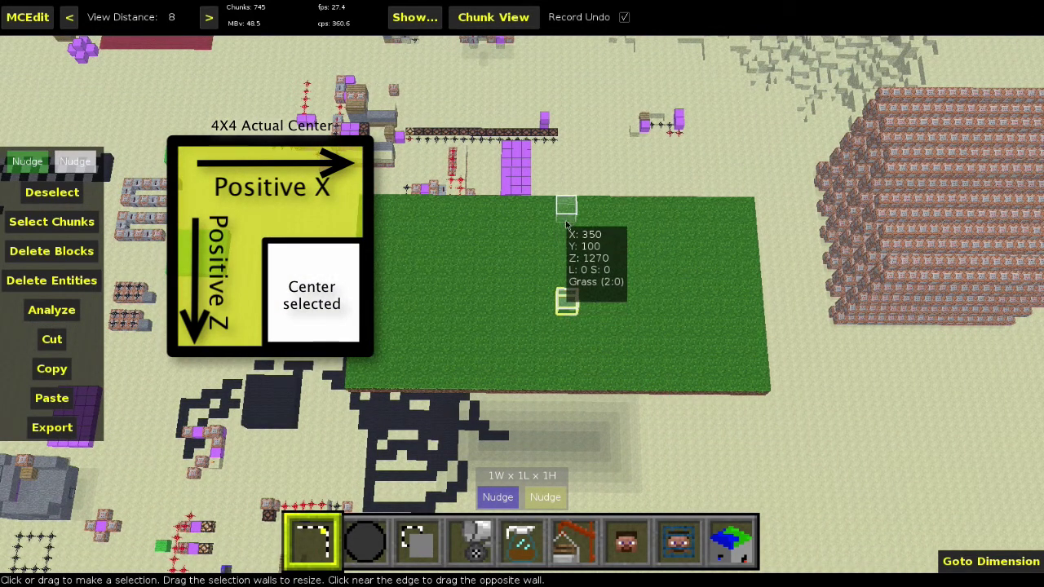
{"action": "key", "text": "w"}
{"action": "key", "text": "w"}
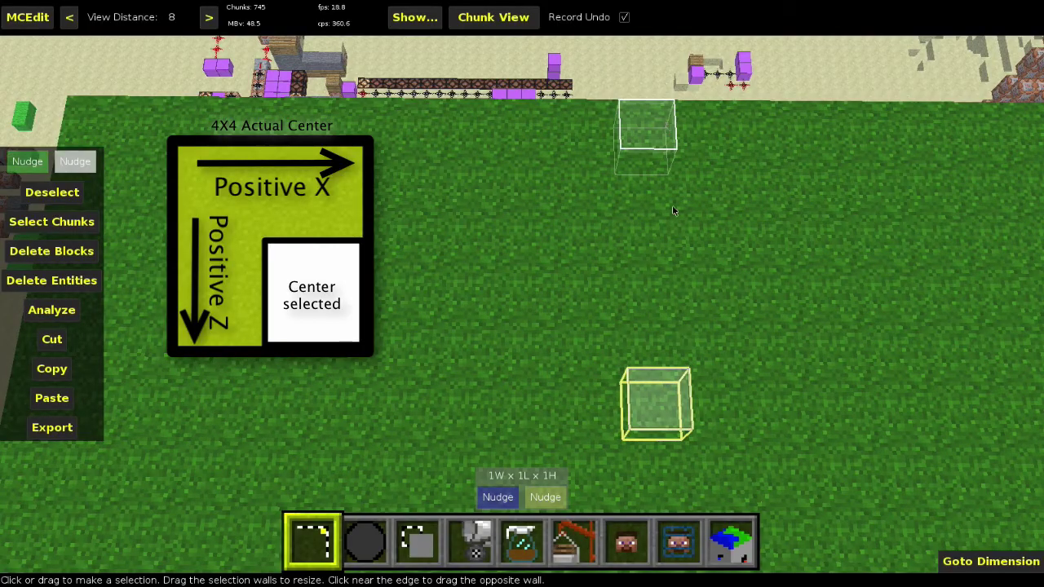
{"action": "key", "text": "space"}
{"action": "key", "text": "shift"}
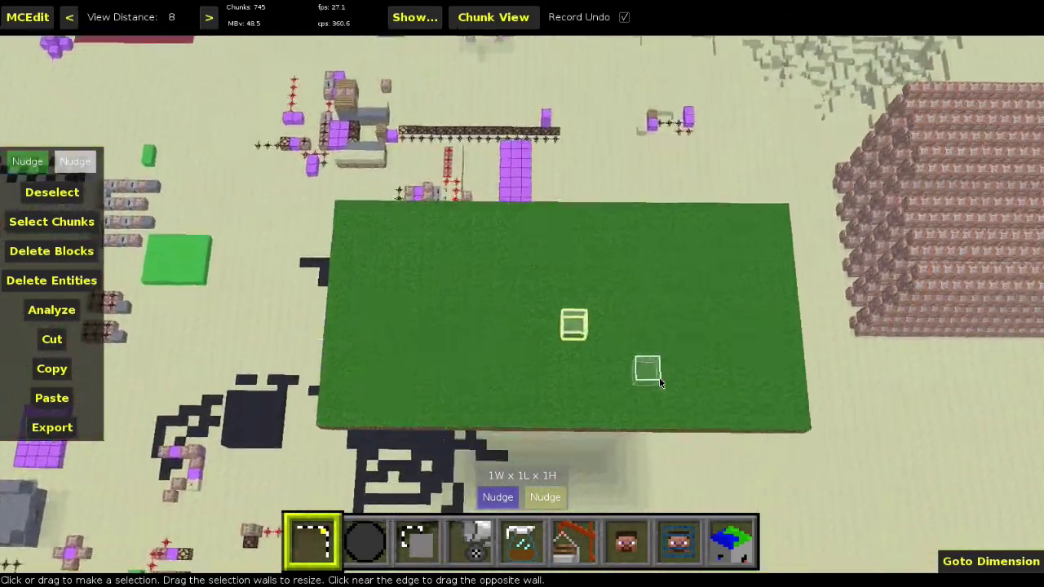
Step: Examine the grass platform from the side and at an angle to check where the selected block sits
{"action": "right_click", "coordinate": [659, 379]}
{"action": "key", "text": "s"}
{"action": "right_click", "coordinate": [660, 379]}
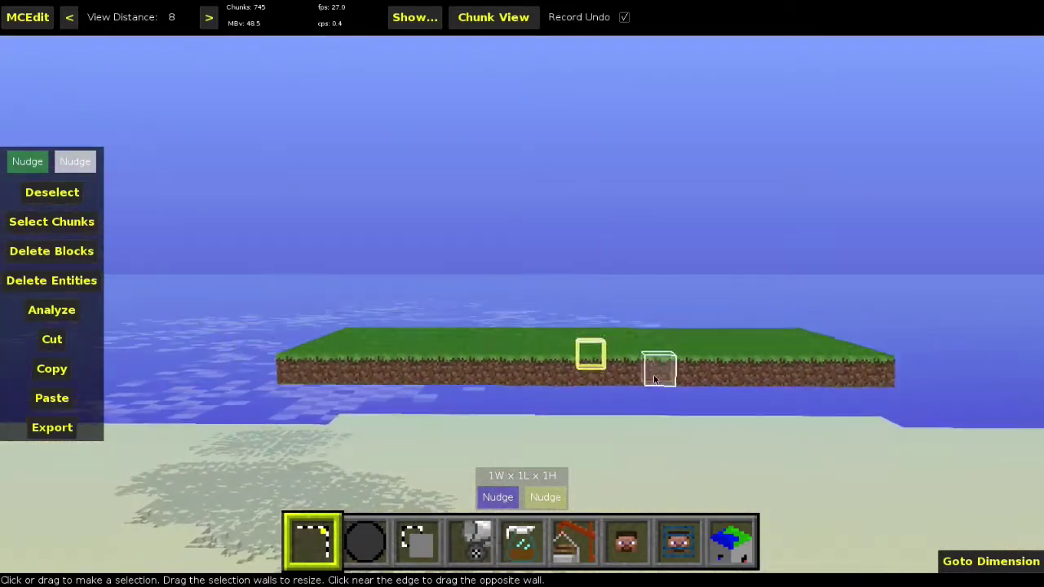
{"action": "key", "text": "space"}
{"action": "right_click", "coordinate": [626, 415]}
{"action": "right_click", "coordinate": [625, 417]}
{"action": "key", "text": "s"}
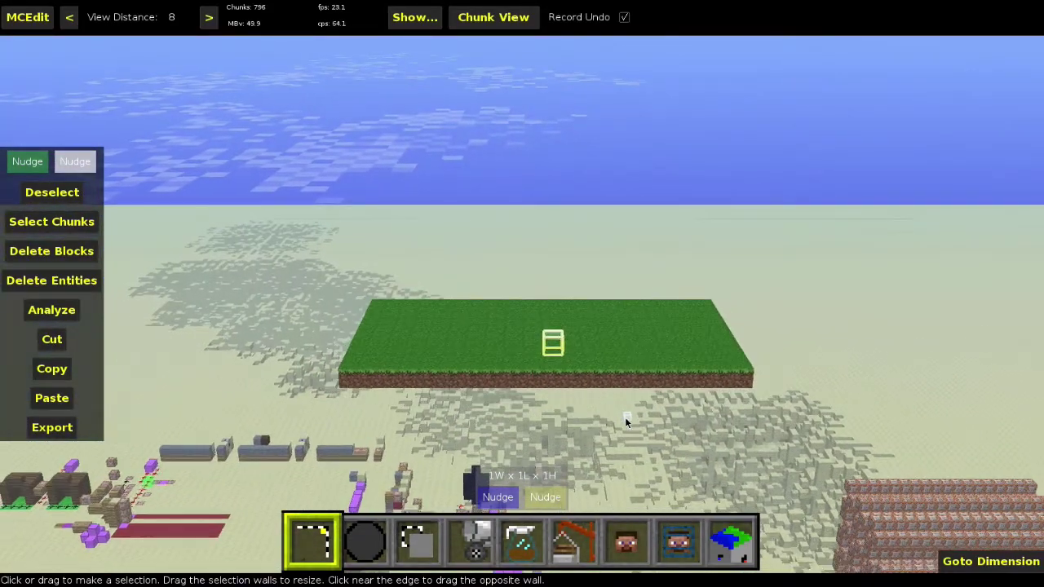
{"action": "key", "text": "w"}
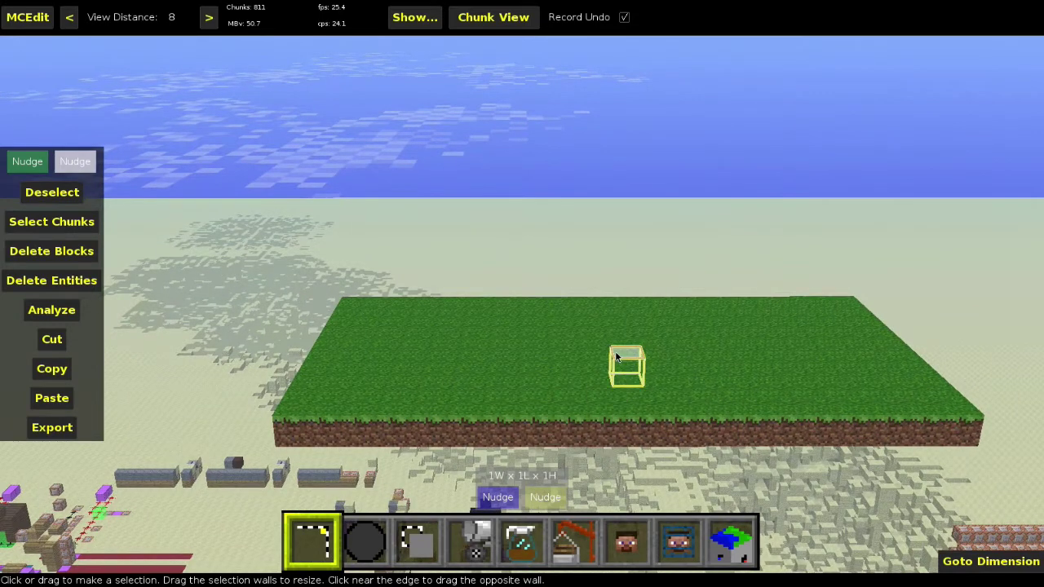
{"action": "key", "text": "s"}
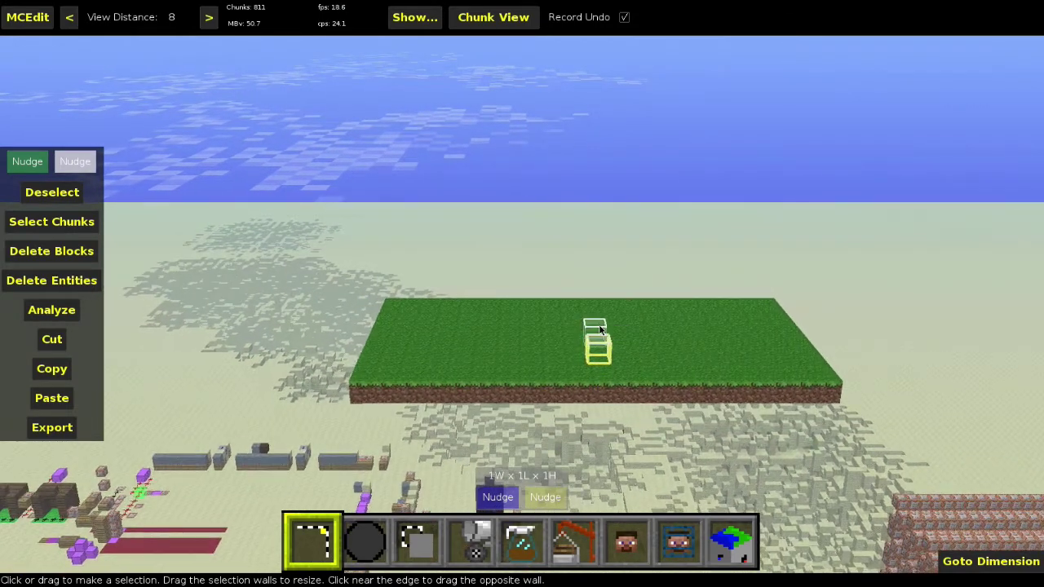
Step: Select a single block just behind the platform's base block and nudge the selection up into the empty air
{"action": "left_click", "coordinate": [595, 342]}
{"action": "left_click", "coordinate": [595, 342]}
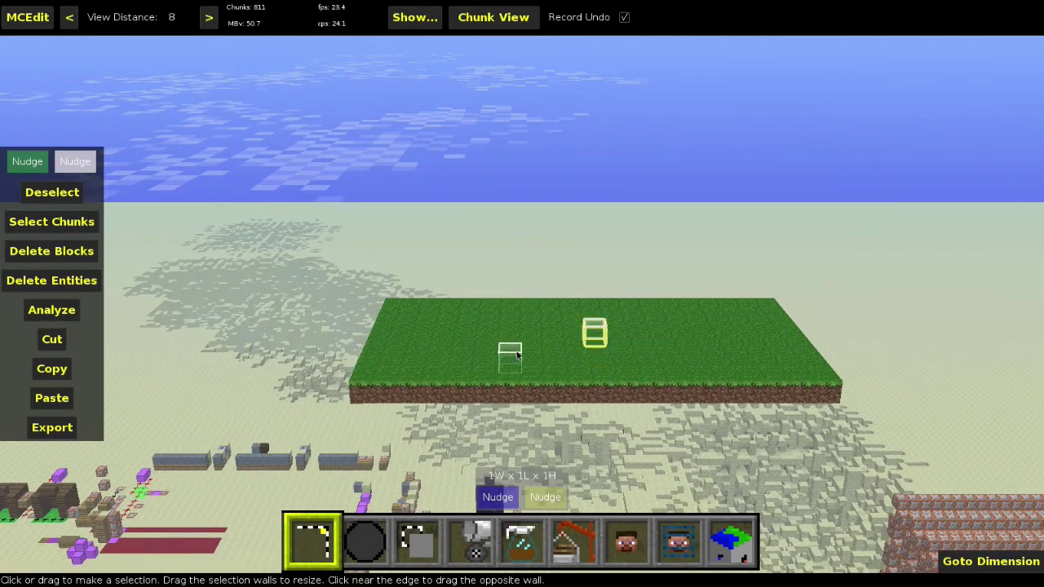
{"action": "left_click", "coordinate": [88, 170]}
{"action": "key", "text": "shift+space"}
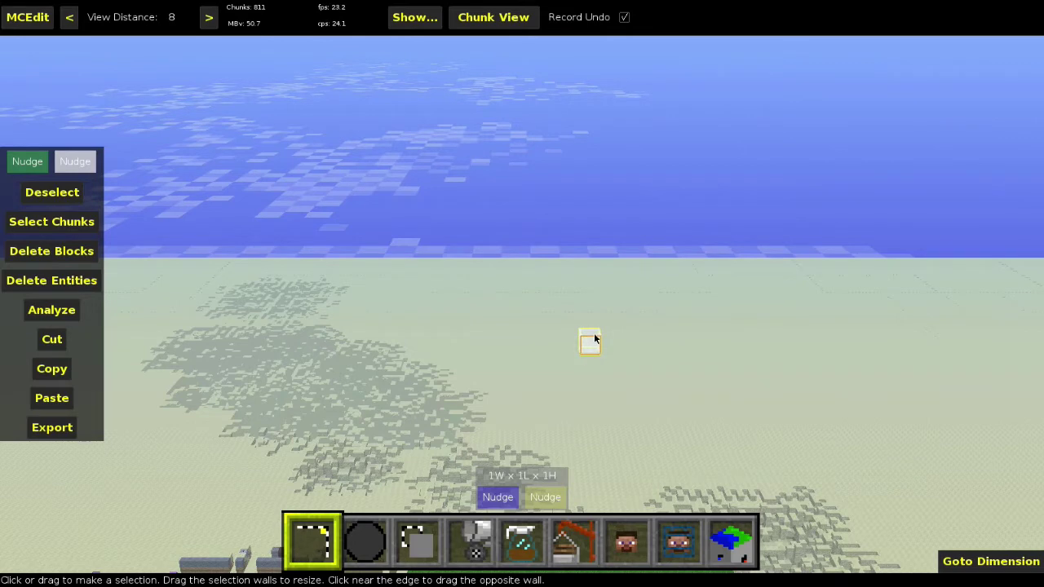
Step: Try to apply the Create Platform filter to a selection two blocks wide, and restore the single-block selection
{"action": "left_click", "coordinate": [524, 540]}
{"action": "key", "text": "Escape"}
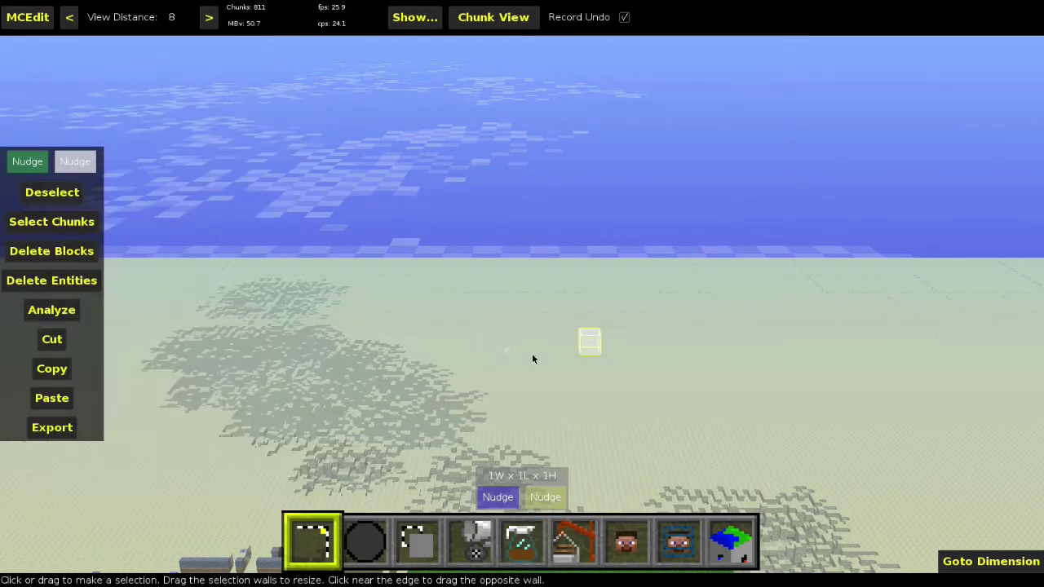
{"action": "left_click", "coordinate": [550, 497]}
{"action": "key", "text": "d"}
{"action": "left_click", "coordinate": [525, 548]}
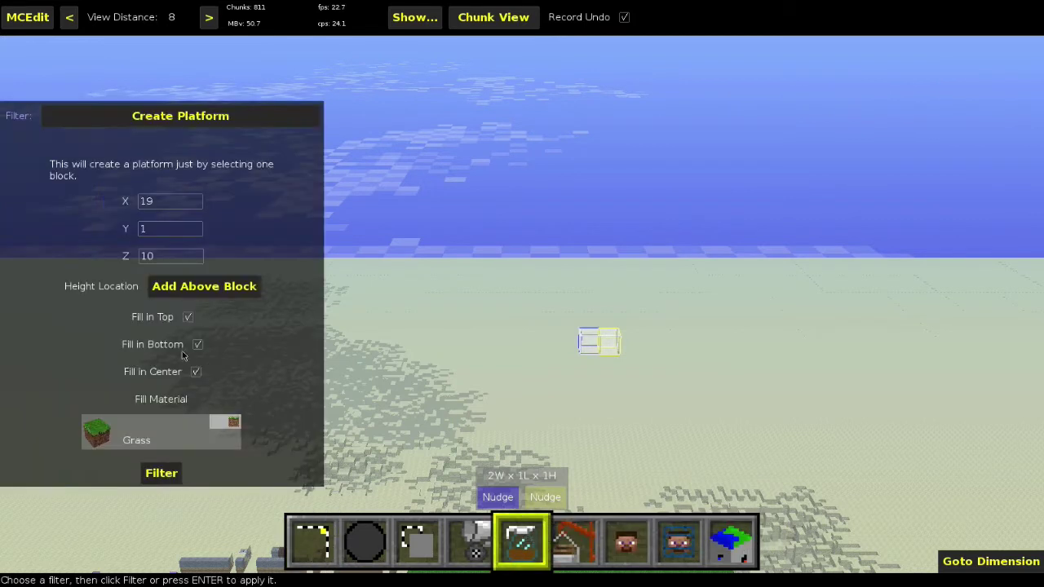
{"action": "left_click", "coordinate": [161, 475]}
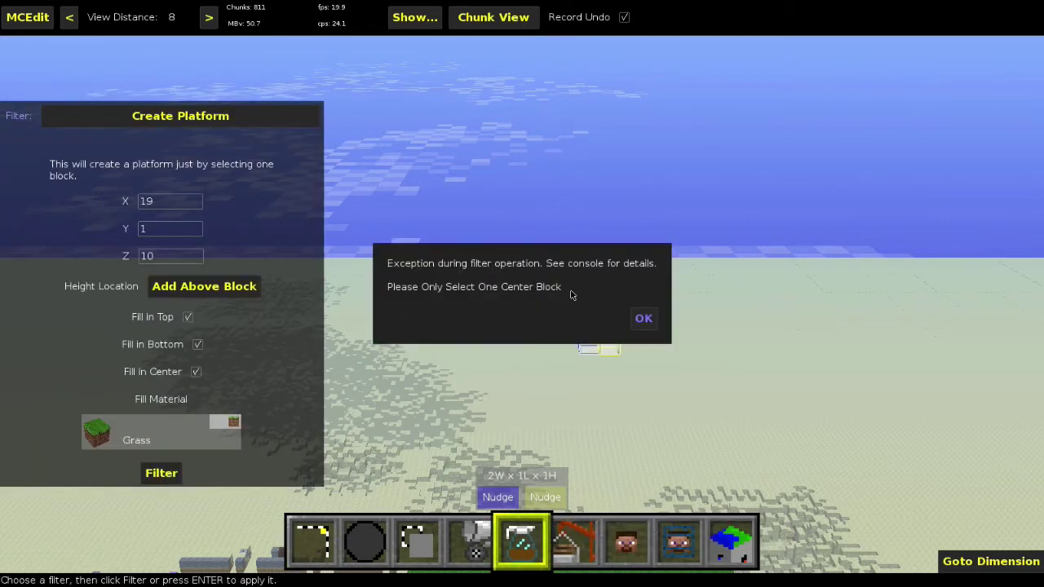
{"action": "left_click", "coordinate": [648, 322]}
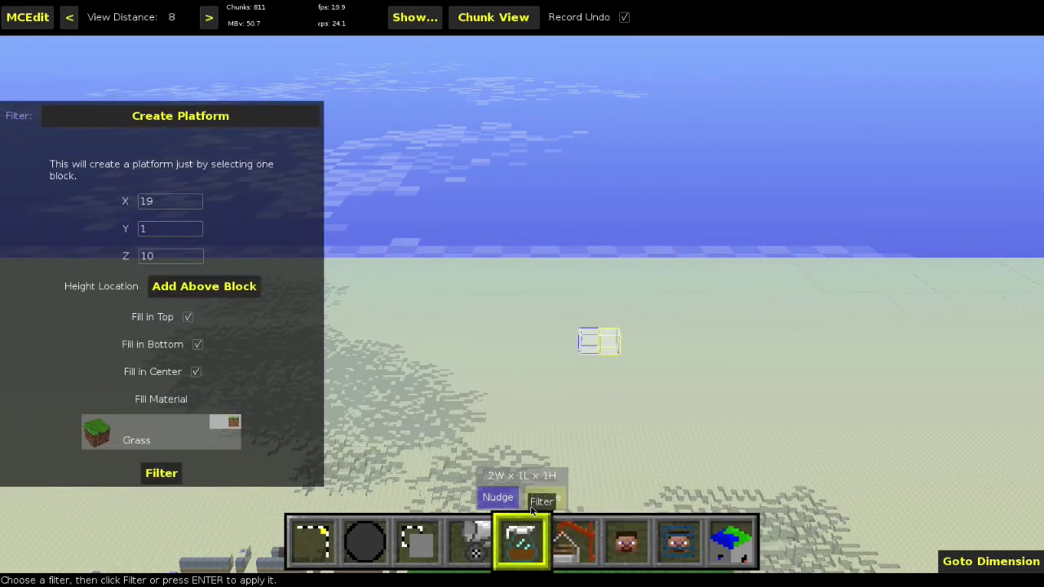
{"action": "left_click", "coordinate": [540, 498]}
{"action": "key", "text": "a"}
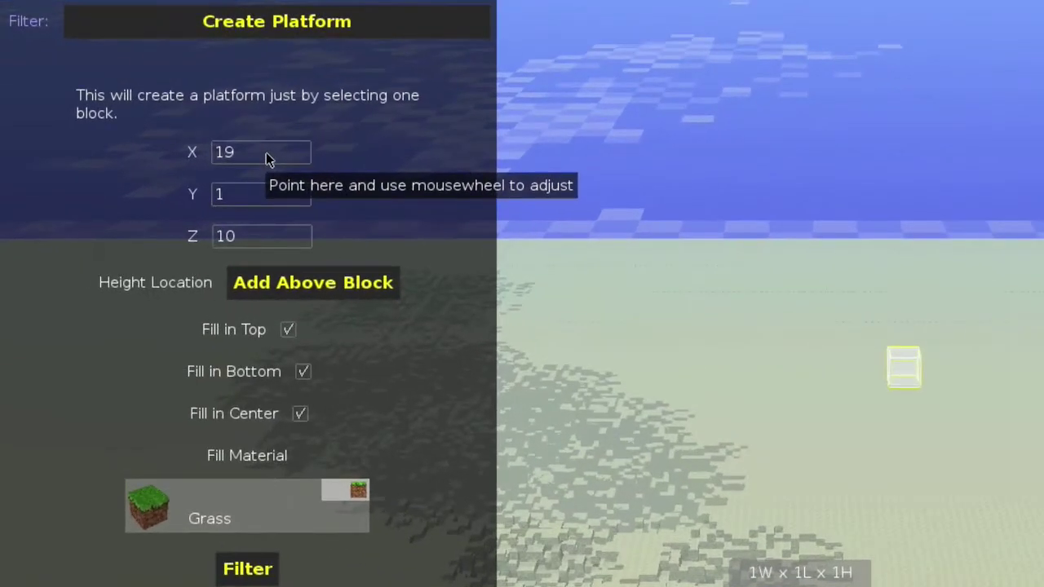
Step: Set the platform size to X 51 and Z 51 in the Create Platform filter
{"action": "scroll", "coordinate": [172, 202], "scroll_direction": "up", "scroll_amount": 9}
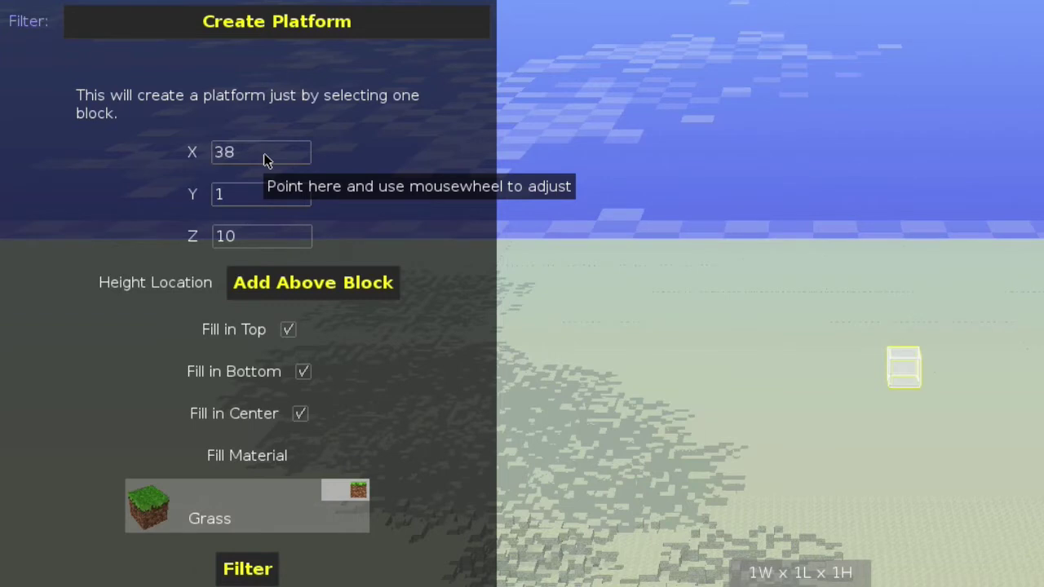
{"action": "scroll", "coordinate": [262, 156], "scroll_direction": "up", "scroll_amount": 2}
{"action": "scroll", "coordinate": [261, 156], "scroll_direction": "up", "scroll_amount": 1}
{"action": "scroll", "coordinate": [252, 163], "scroll_direction": "down", "scroll_amount": 1}
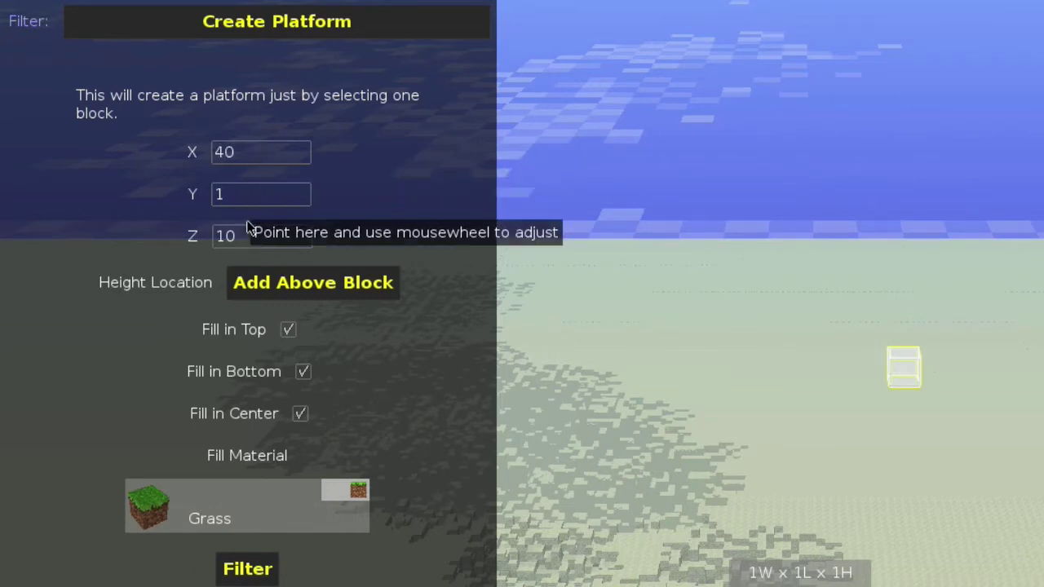
{"action": "scroll", "coordinate": [250, 235], "scroll_direction": "up", "scroll_amount": 3}
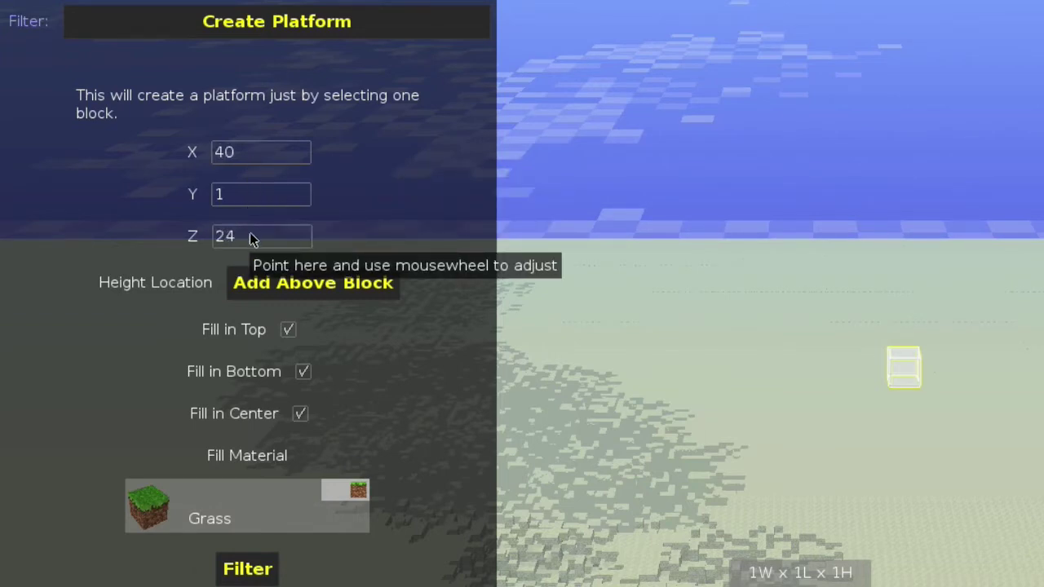
{"action": "scroll", "coordinate": [250, 235], "scroll_direction": "up", "scroll_amount": 16}
{"action": "scroll", "coordinate": [250, 237], "scroll_direction": "up", "scroll_amount": 1}
{"action": "scroll", "coordinate": [243, 153], "scroll_direction": "up", "scroll_amount": 5}
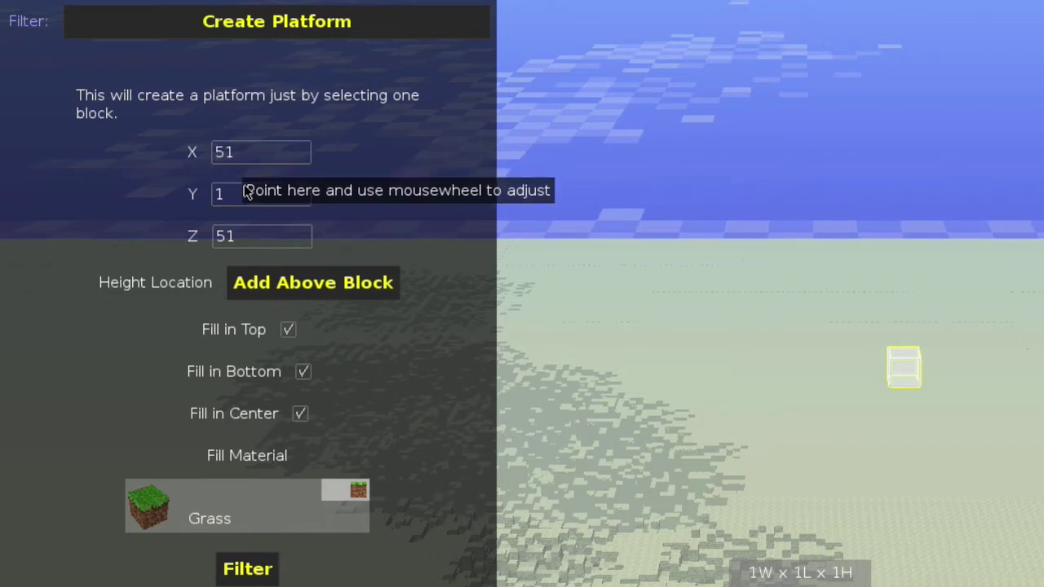
Step: Set the platform's Y size to 5 and its Height Location to Add Below Block, leaving Fill in Top enabled
{"action": "left_click", "coordinate": [244, 280]}
{"action": "left_click", "coordinate": [251, 291]}
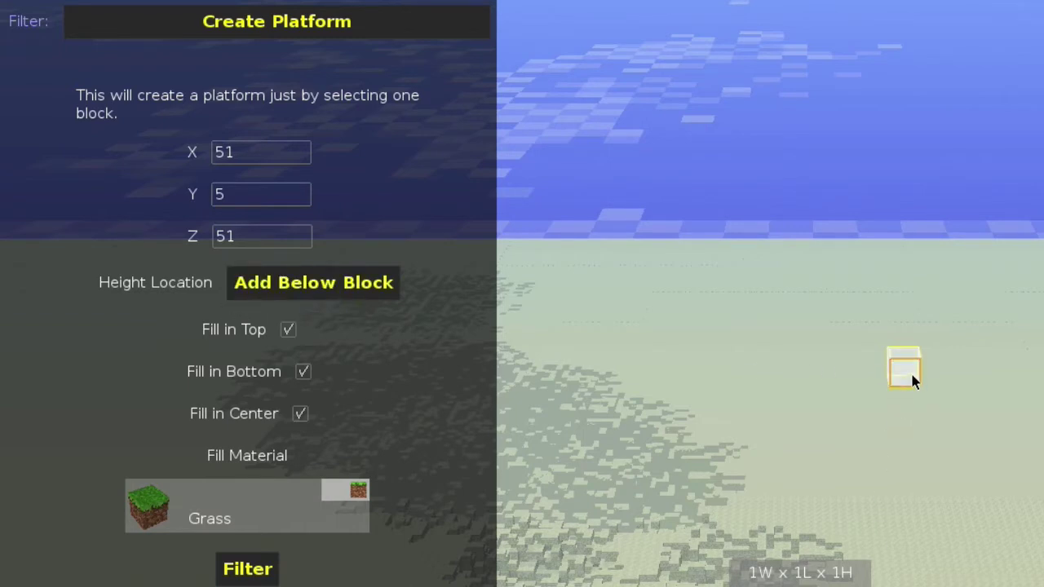
{"action": "left_click", "coordinate": [292, 329]}
{"action": "left_click", "coordinate": [292, 330]}
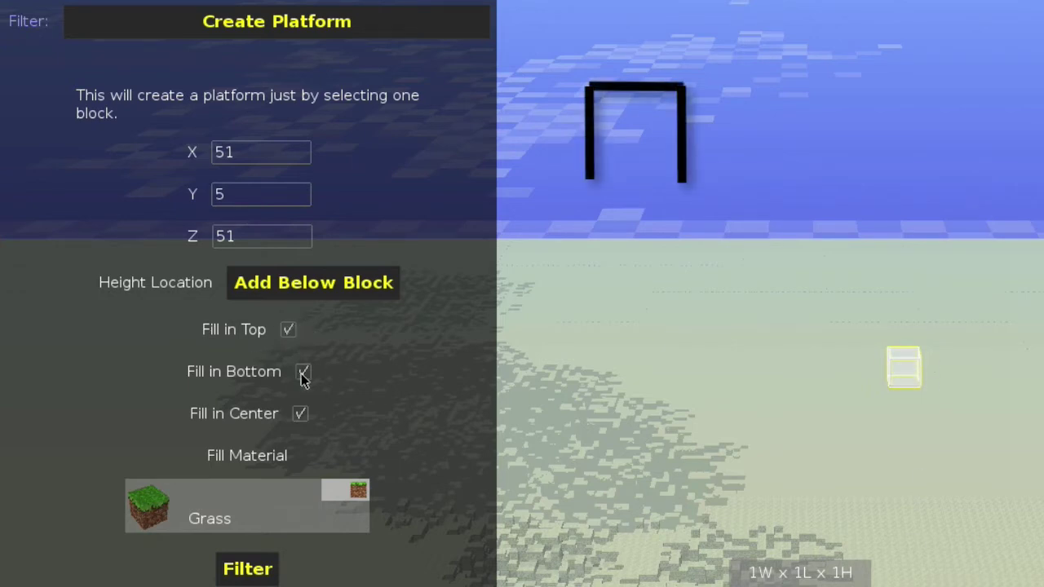
Step: Set the fill material to Dirt and create the platform with the top, bottom and center fills enabled
{"action": "left_click", "coordinate": [302, 374]}
{"action": "left_click", "coordinate": [303, 374]}
{"action": "left_click", "coordinate": [300, 415]}
{"action": "left_click", "coordinate": [300, 415]}
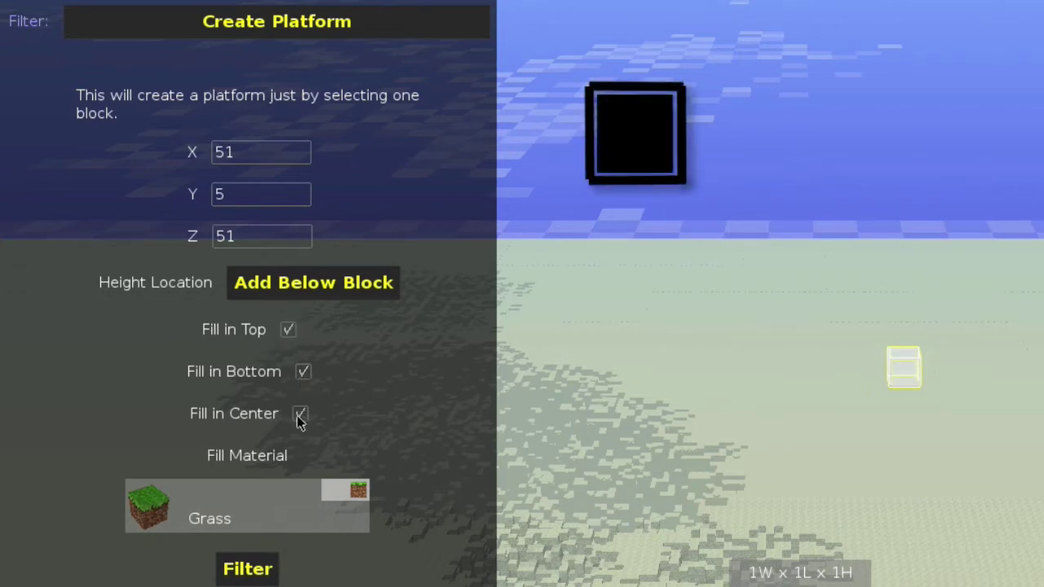
{"action": "left_click", "coordinate": [263, 513]}
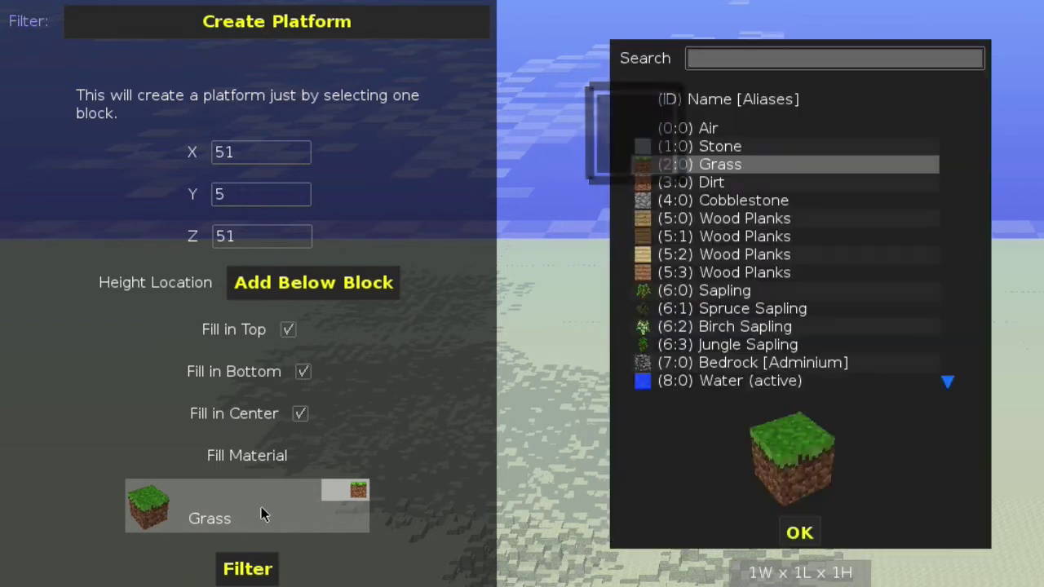
{"action": "left_click", "coordinate": [715, 183]}
{"action": "left_click", "coordinate": [801, 533]}
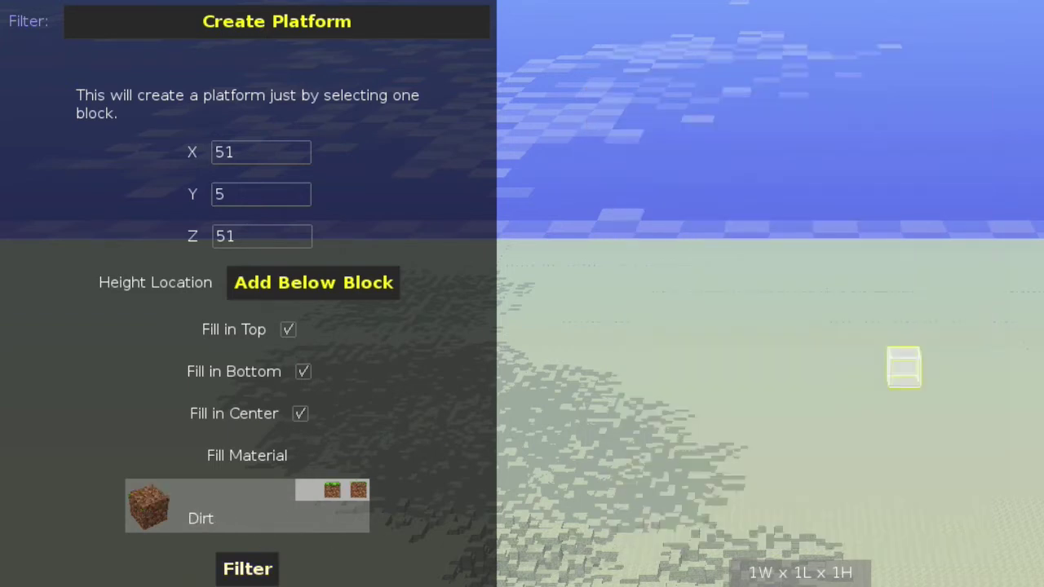
{"action": "left_click", "coordinate": [256, 570]}
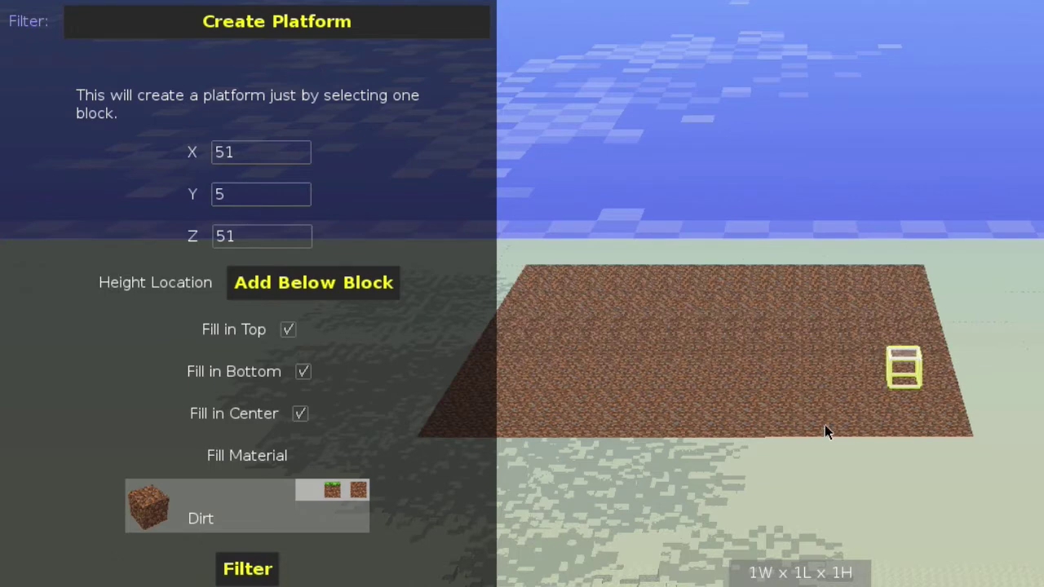
Step: Select the whole dirt platform, 51 × 51 × 5 blocks, from a lower front corner to the diagonally opposite upper corner
{"action": "right_click_drag", "start_coordinate": [825, 408], "coordinate": [709, 407]}
{"action": "key", "text": "1"}
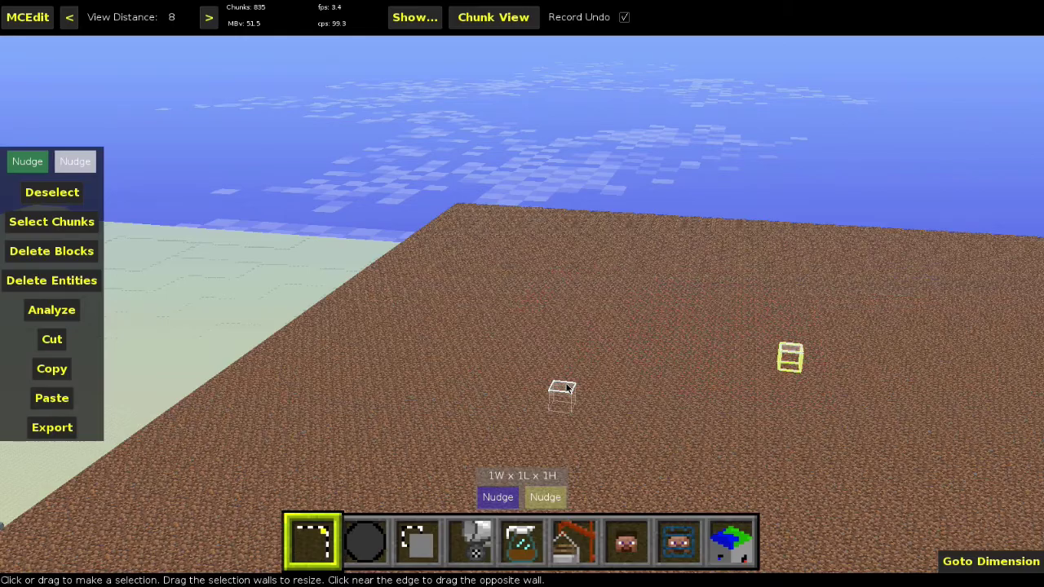
{"action": "key", "text": "s"}
{"action": "right_click_drag", "start_coordinate": [568, 389], "coordinate": [701, 449]}
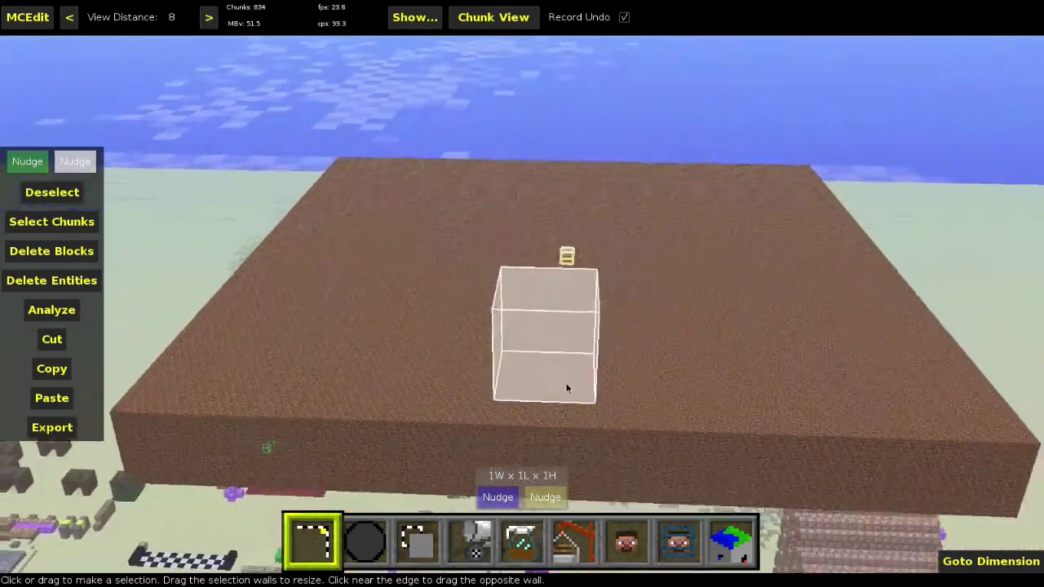
{"action": "key", "text": "d"}
{"action": "key", "text": "d"}
{"action": "key", "text": "w"}
{"action": "key", "text": "shift"}
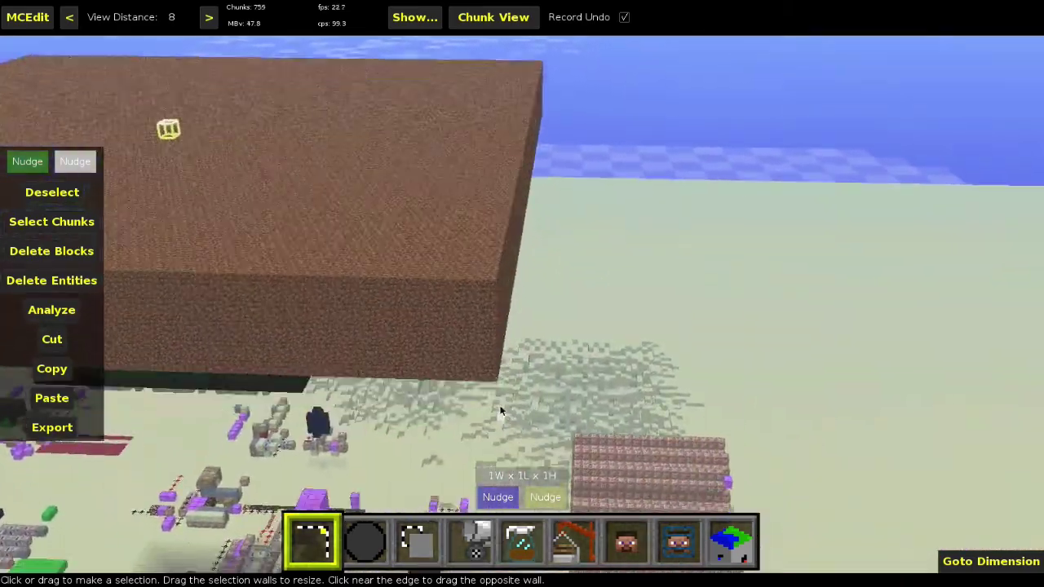
{"action": "left_click", "coordinate": [484, 370]}
{"action": "key", "text": "space"}
{"action": "key", "text": "w"}
{"action": "key", "text": "a"}
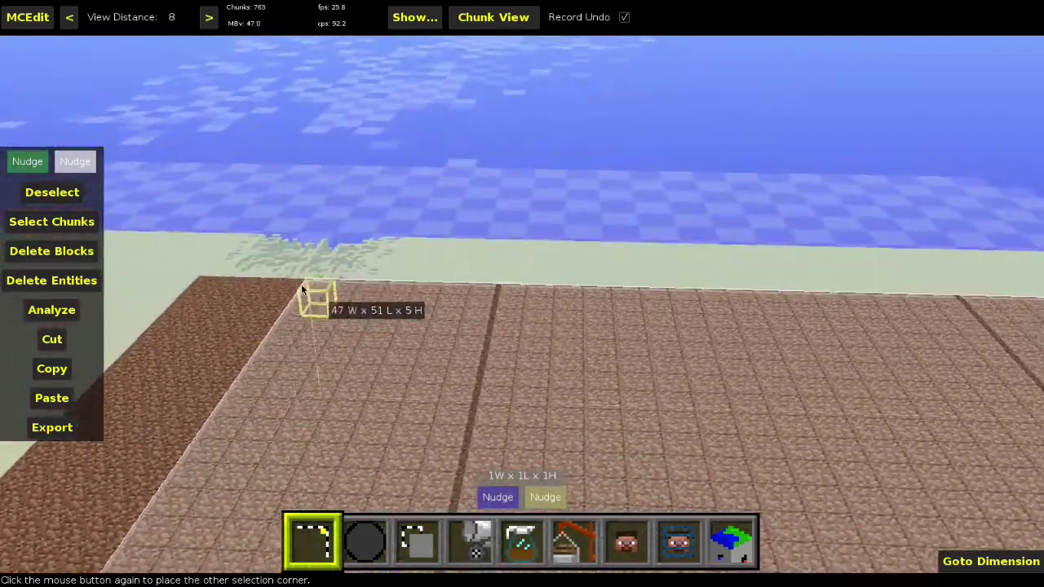
{"action": "left_click", "coordinate": [209, 282]}
{"action": "key", "text": "s"}
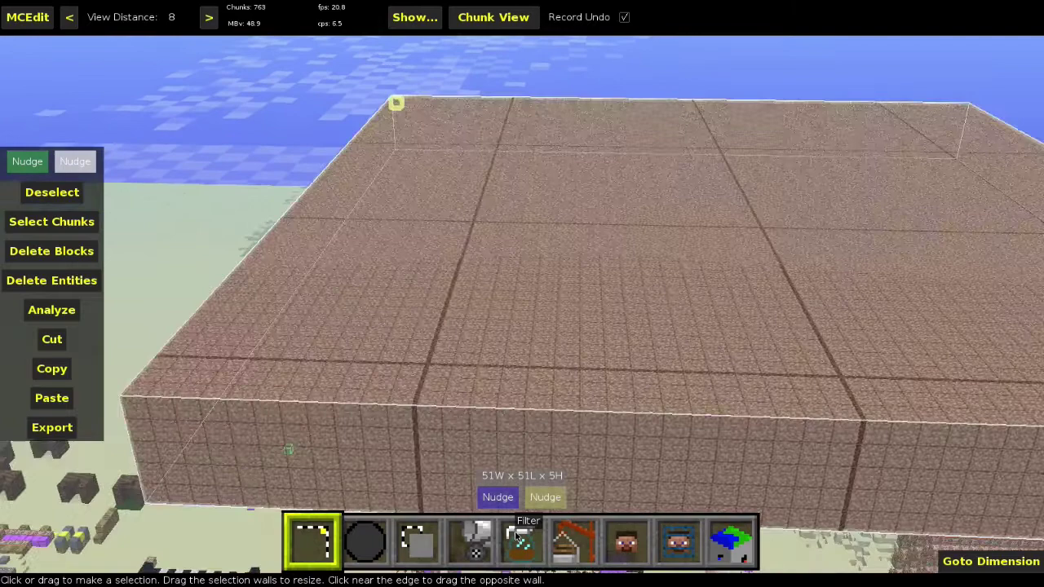
Step: Apply the Topsoil filter to the selected platform with Grass as the block and Depth 4
{"action": "left_click", "coordinate": [520, 538]}
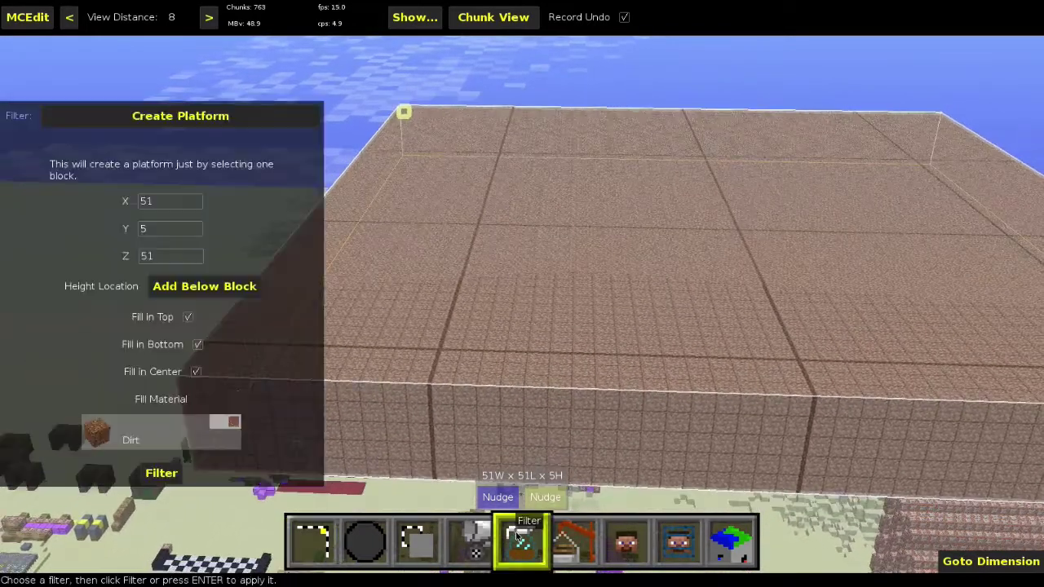
{"action": "left_click", "coordinate": [184, 119]}
{"action": "scroll", "coordinate": [74, 327], "scroll_direction": "down", "scroll_amount": 4}
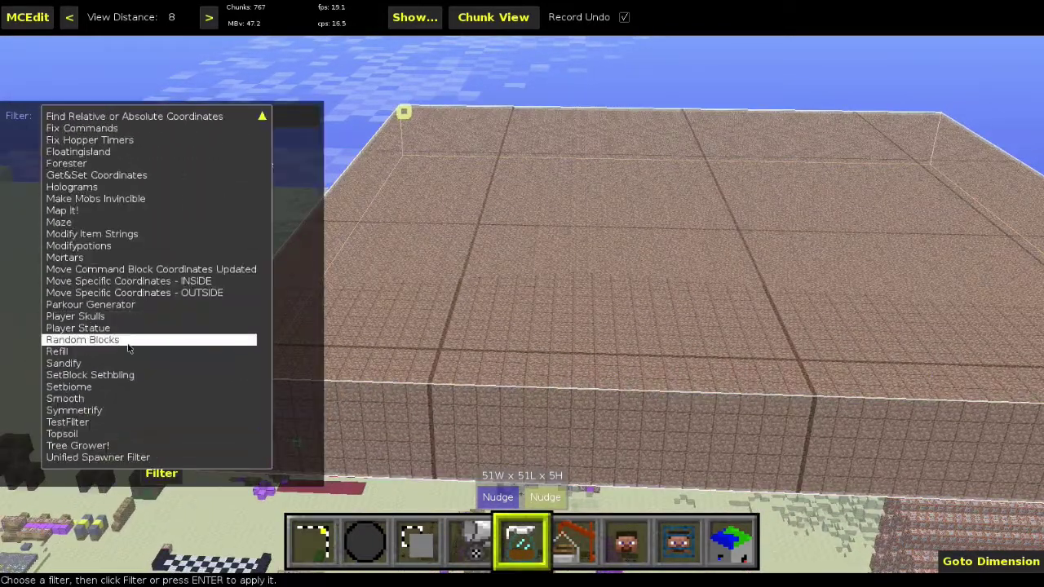
{"action": "left_click", "coordinate": [72, 434]}
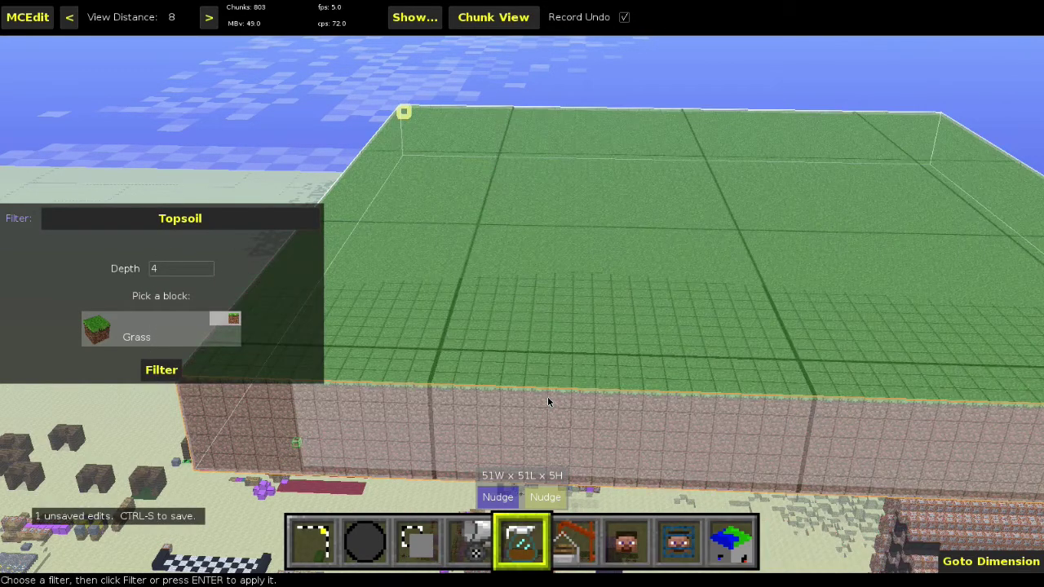
Step: Examine the soil layers along the front and side faces of the platform around its corner
{"action": "key", "text": "1"}
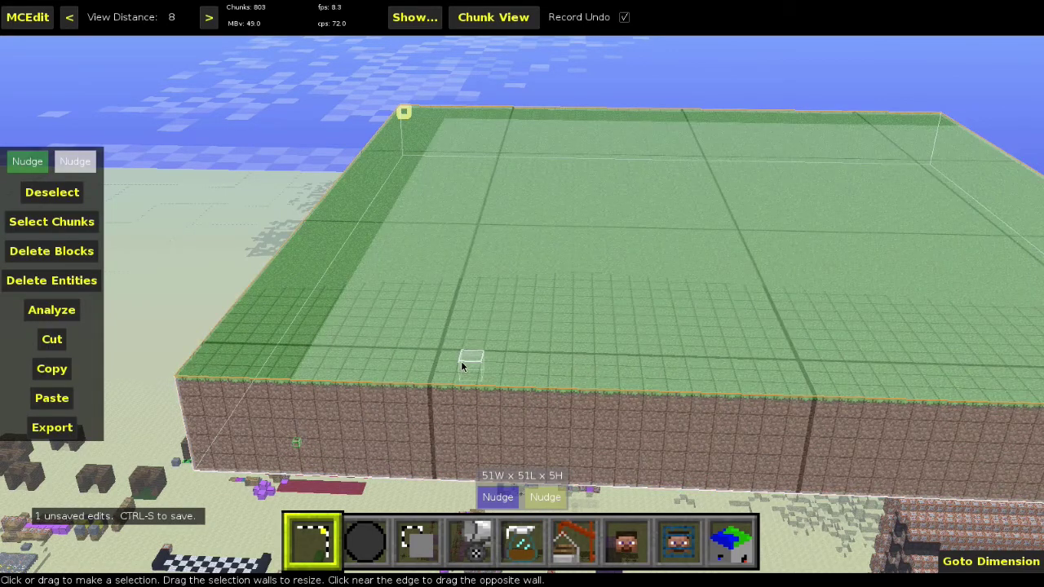
{"action": "key", "text": "s"}
{"action": "key", "text": "d"}
{"action": "key", "text": "w"}
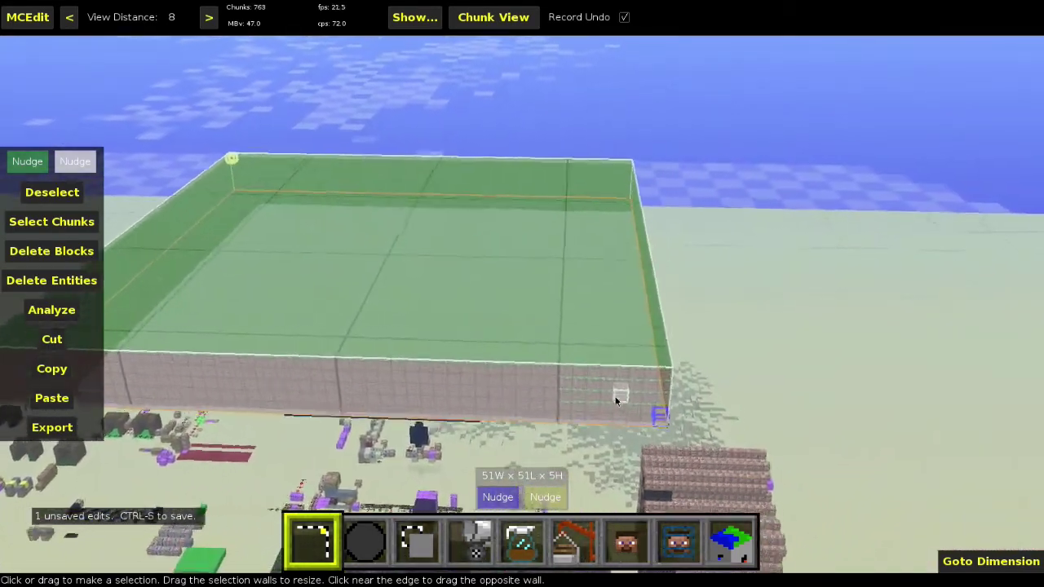
{"action": "key", "text": "shift"}
{"action": "key", "text": "d"}
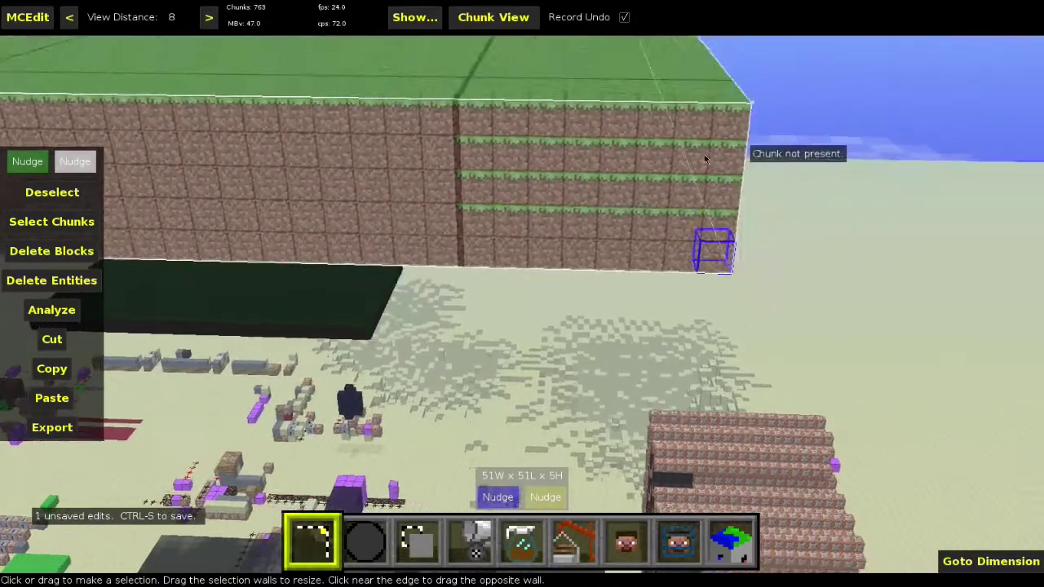
{"action": "key", "text": "a"}
{"action": "key", "text": "d"}
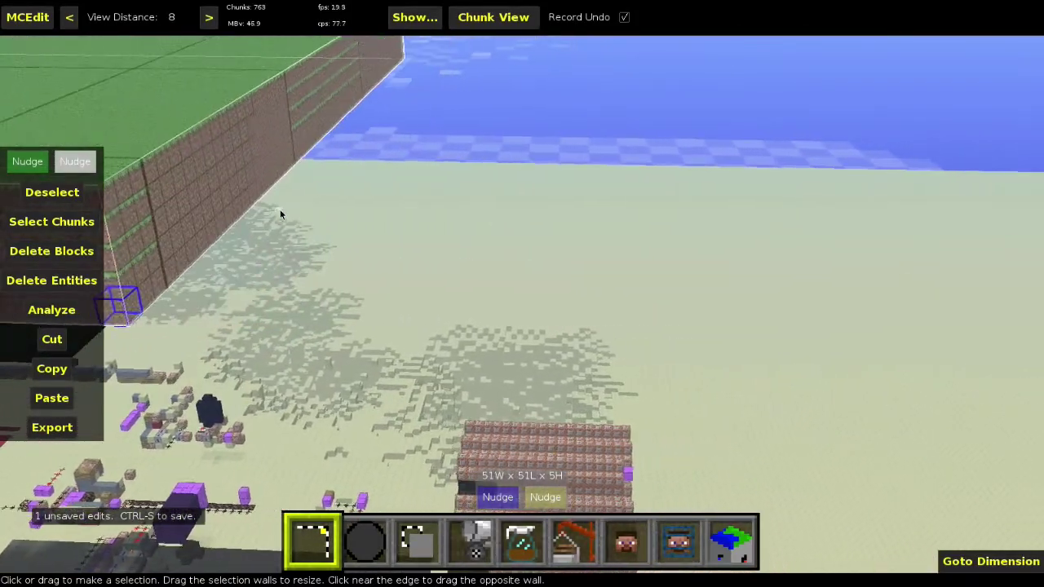
{"action": "right_click", "coordinate": [280, 210]}
{"action": "right_click", "coordinate": [279, 210]}
Step: Save the world and clear the platform selection
{"action": "key", "text": "ctrl+s"}
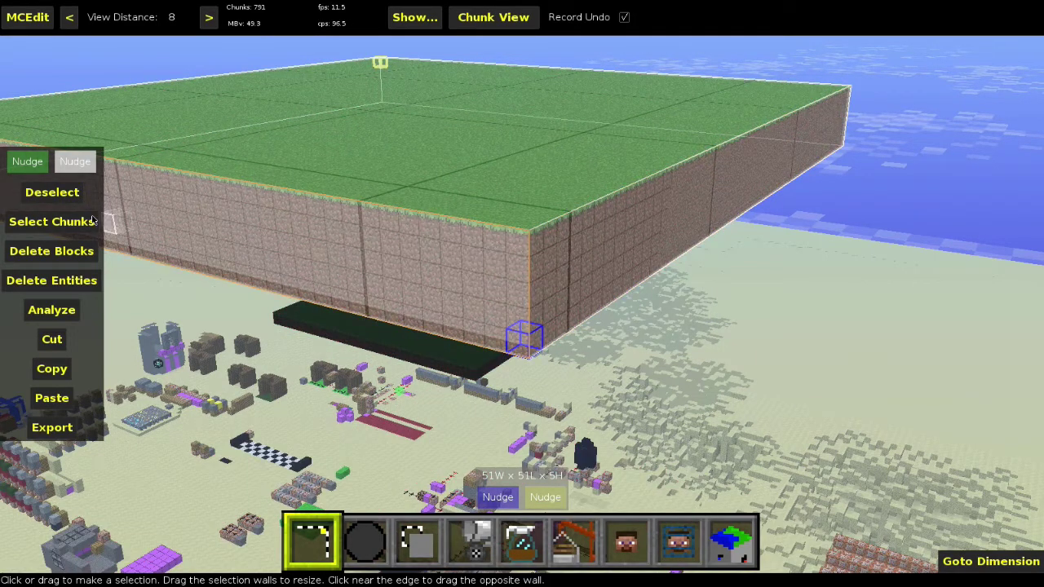
{"action": "left_click", "coordinate": [44, 196]}
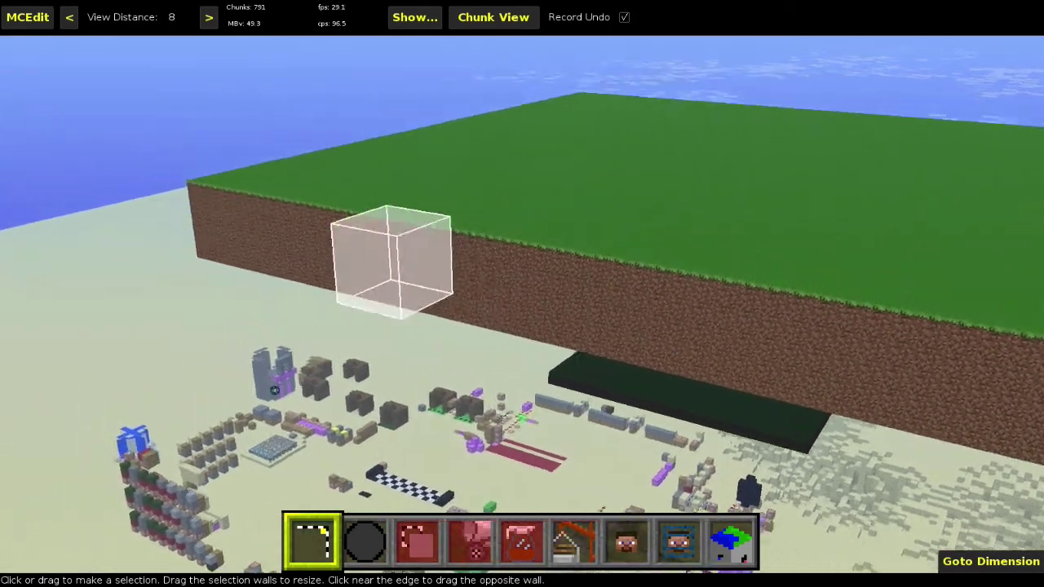
Step: Select a single block on the grass surface of the platform and nudge the selection upward
{"action": "key", "text": "a"}
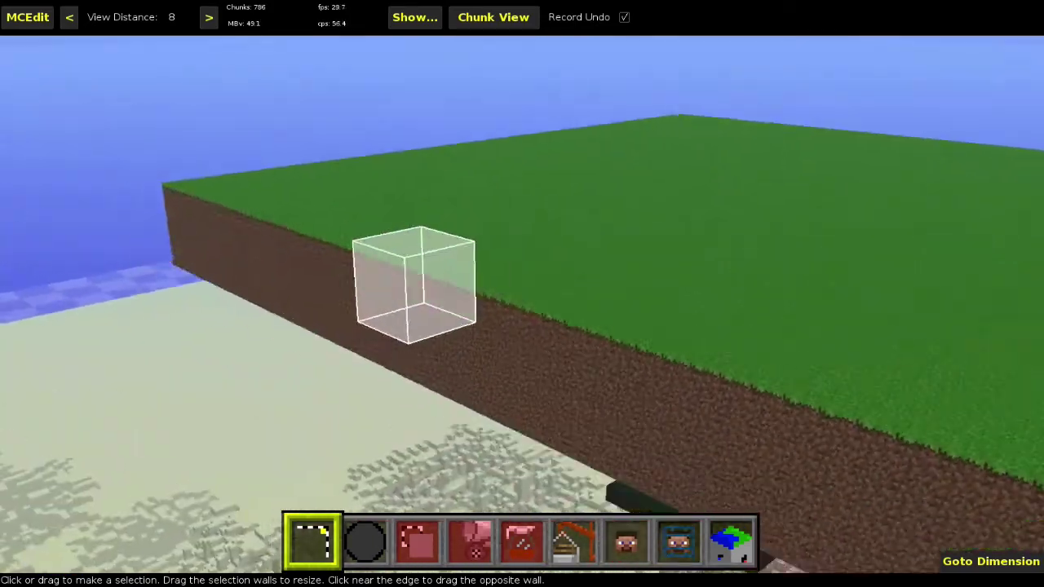
{"action": "key", "text": "a"}
{"action": "key", "text": "space"}
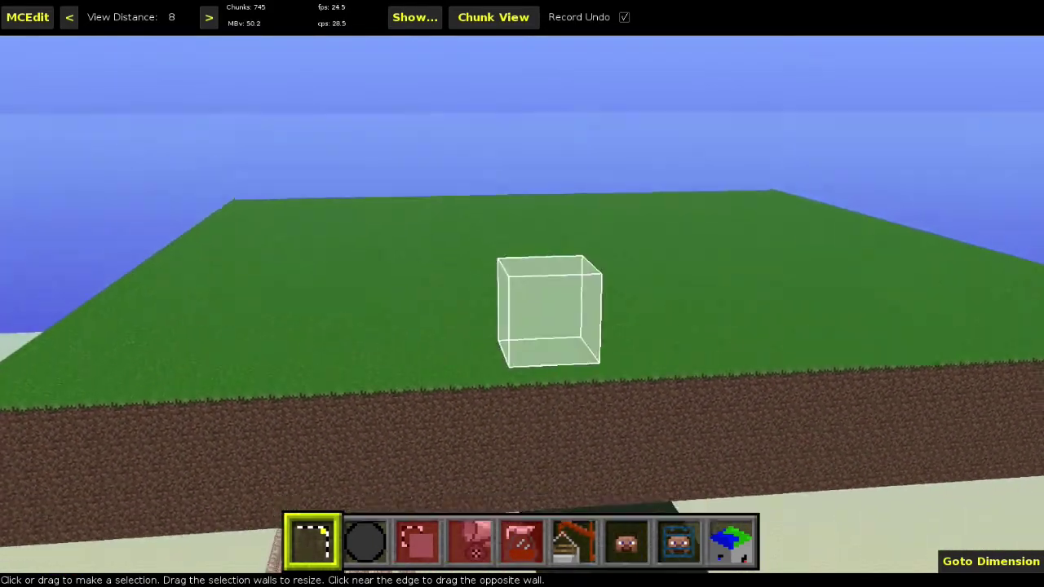
{"action": "key", "text": "space"}
{"action": "right_click", "coordinate": [477, 300]}
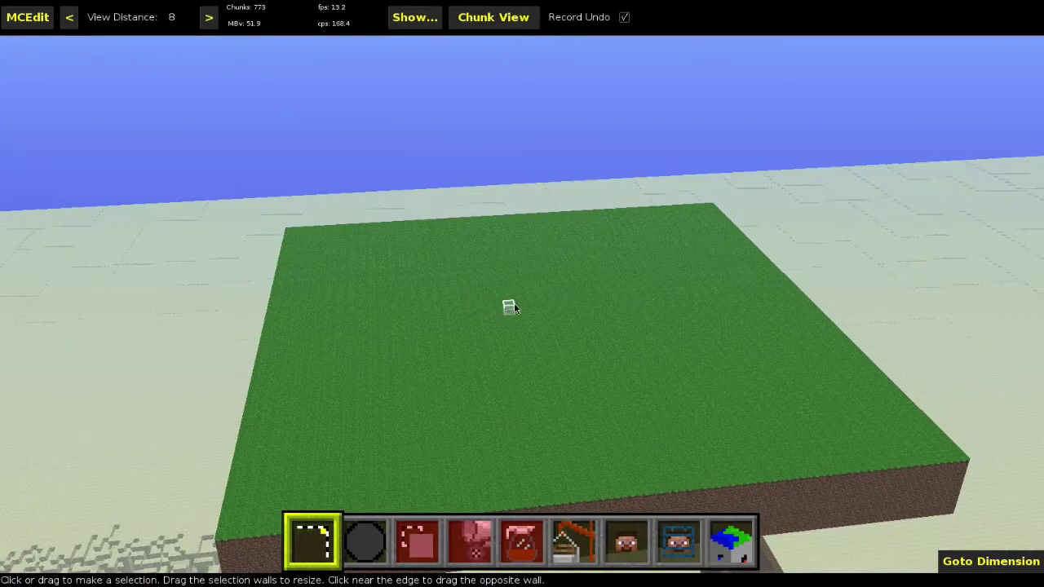
{"action": "right_click", "coordinate": [508, 307]}
{"action": "right_click_drag", "start_coordinate": [485, 296], "coordinate": [534, 345]}
{"action": "key", "text": "space"}
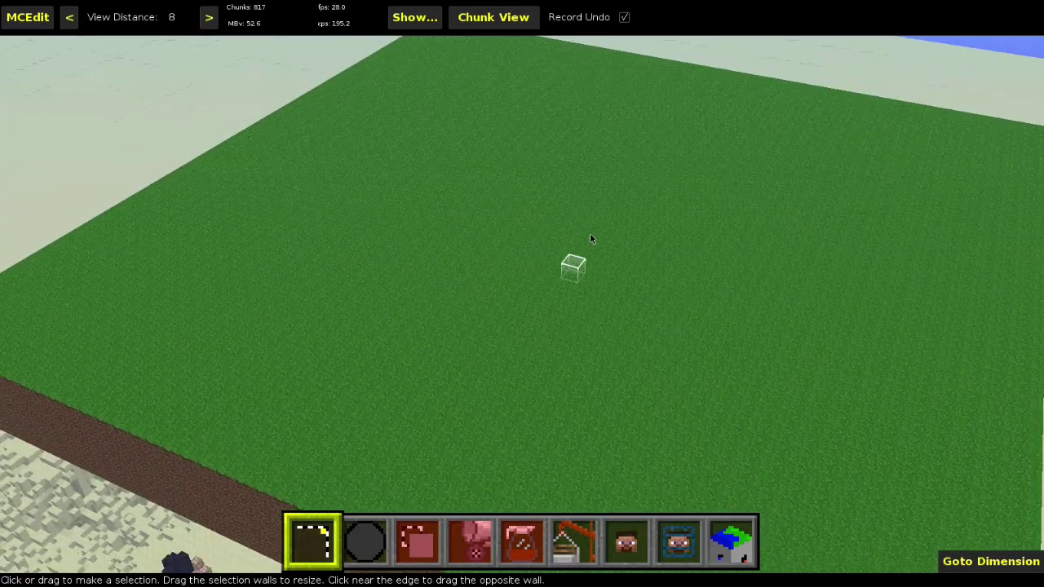
{"action": "left_click", "coordinate": [610, 197]}
{"action": "left_click", "coordinate": [72, 167]}
{"action": "key", "text": "space"}
{"action": "key", "text": "space"}
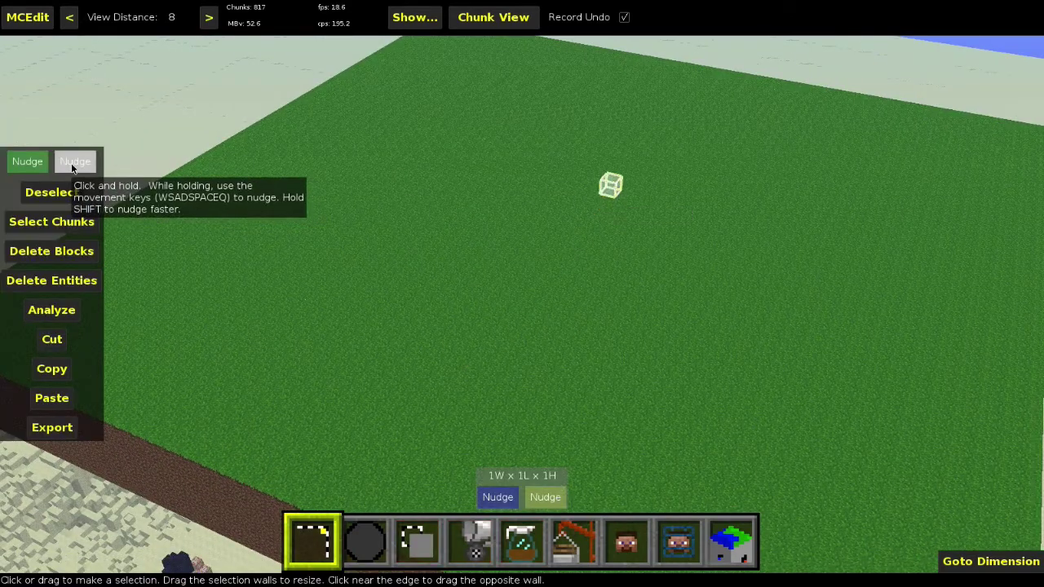
Step: Nudge the selection's yellow and blue corners apart to stretch it to nine blocks long, and deselect it
{"action": "left_click", "coordinate": [557, 491]}
{"action": "key", "text": "d"}
{"action": "key", "text": "d"}
{"action": "key", "text": "d"}
{"action": "key", "text": "d"}
{"action": "key", "text": "d"}
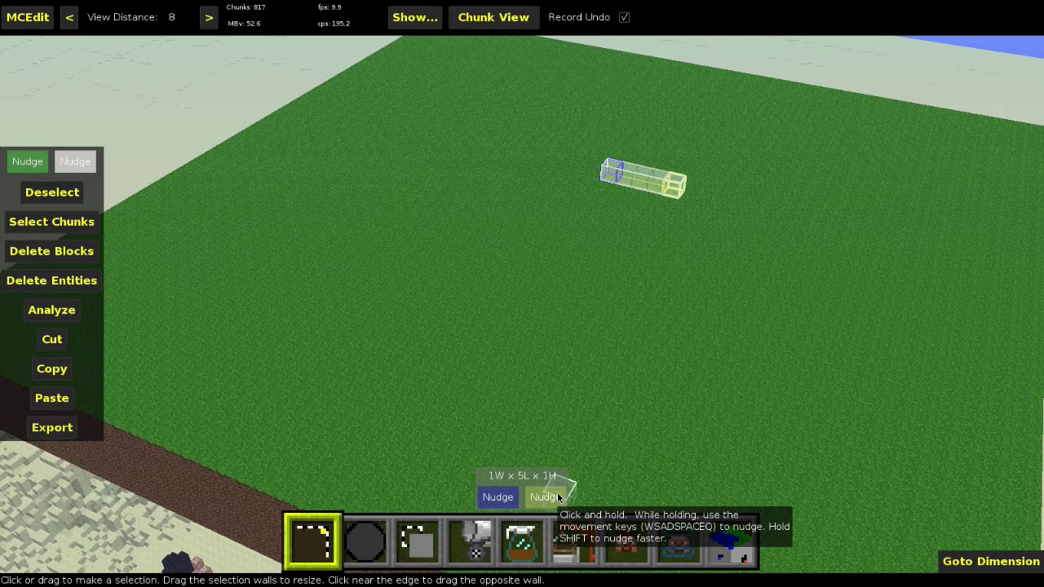
{"action": "left_click", "coordinate": [515, 499]}
{"action": "key", "text": "a"}
{"action": "key", "text": "a"}
{"action": "key", "text": "a"}
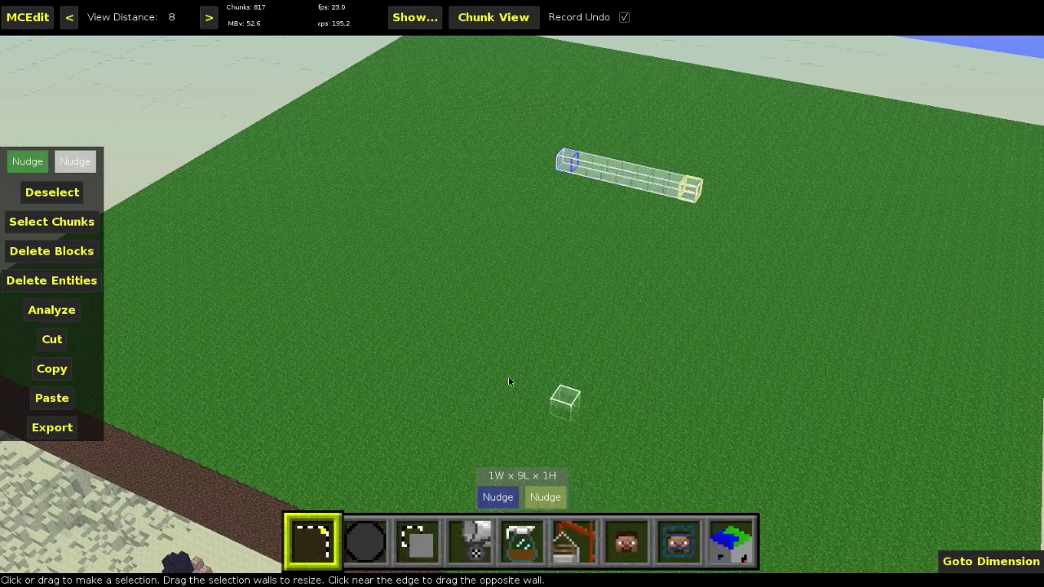
{"action": "left_click", "coordinate": [62, 199]}
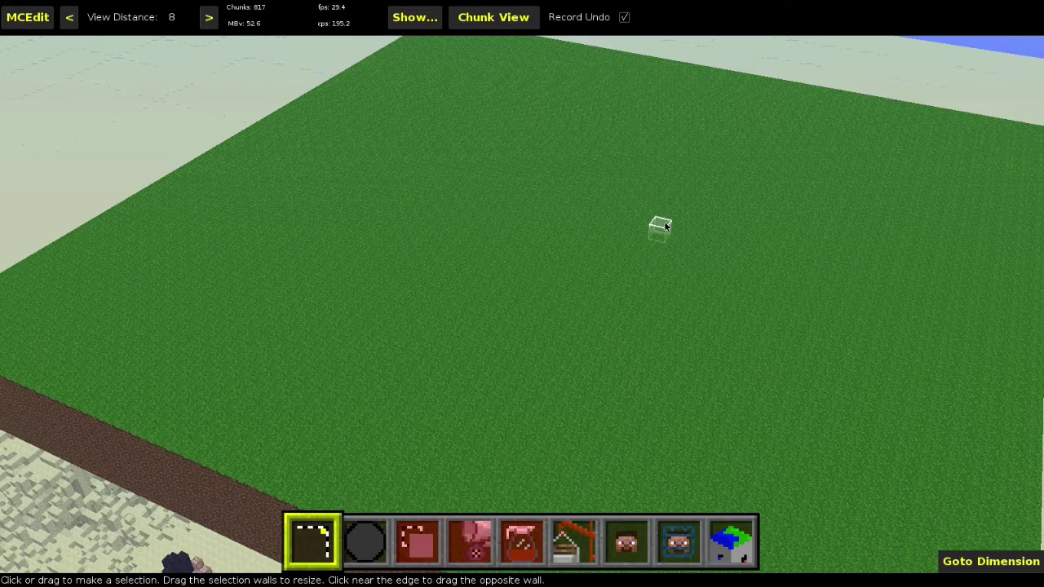
Step: Select a single block on the grass surface of the platform, midway along its front half
{"action": "key", "text": "s"}
{"action": "key", "text": "s"}
{"action": "right_click", "coordinate": [628, 271]}
{"action": "key", "text": "a"}
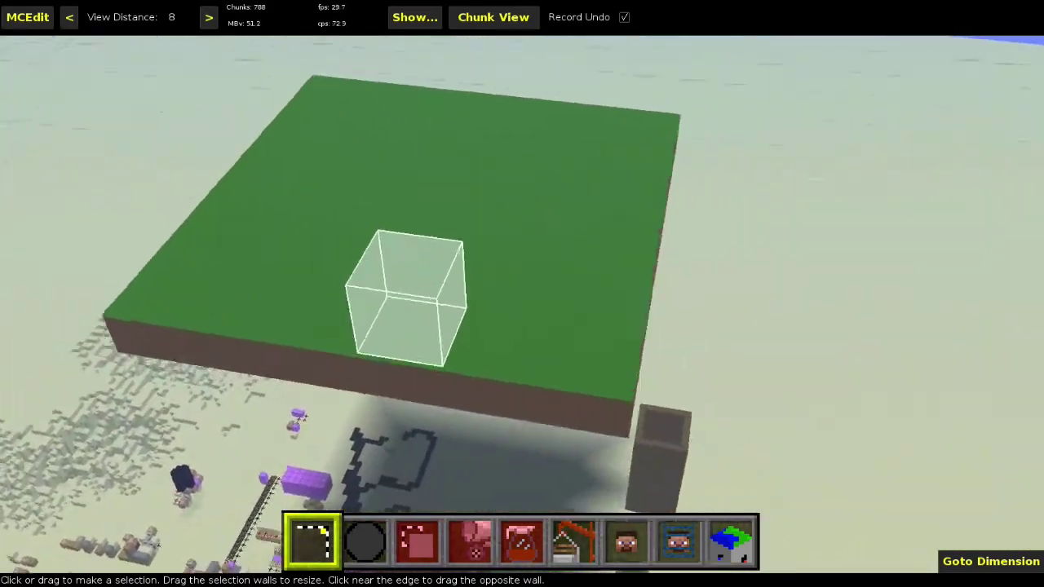
{"action": "key", "text": "s"}
{"action": "key", "text": "s"}
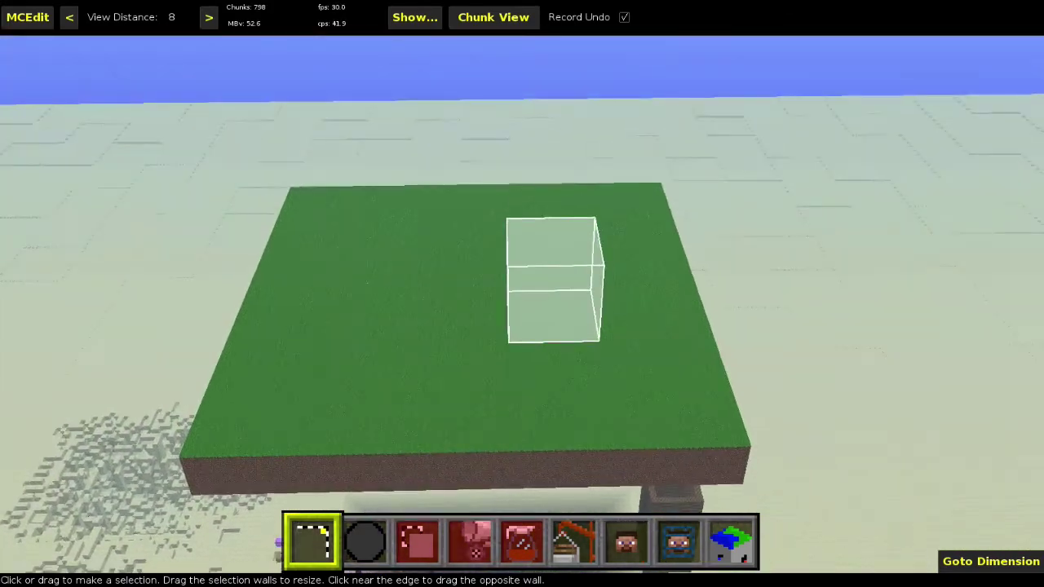
{"action": "key", "text": "w"}
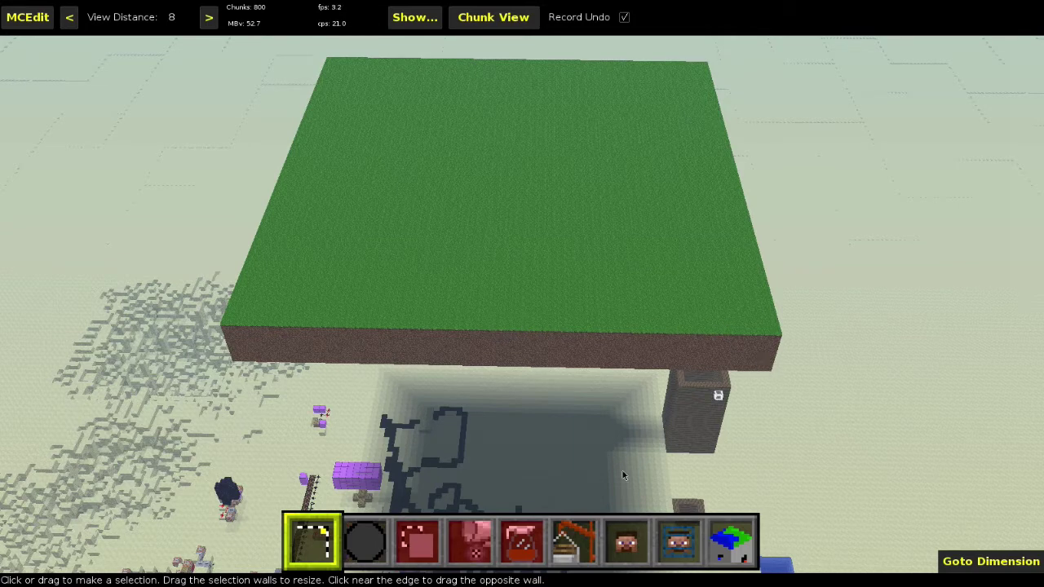
{"action": "left_click", "coordinate": [533, 241]}
{"action": "left_click", "coordinate": [533, 241]}
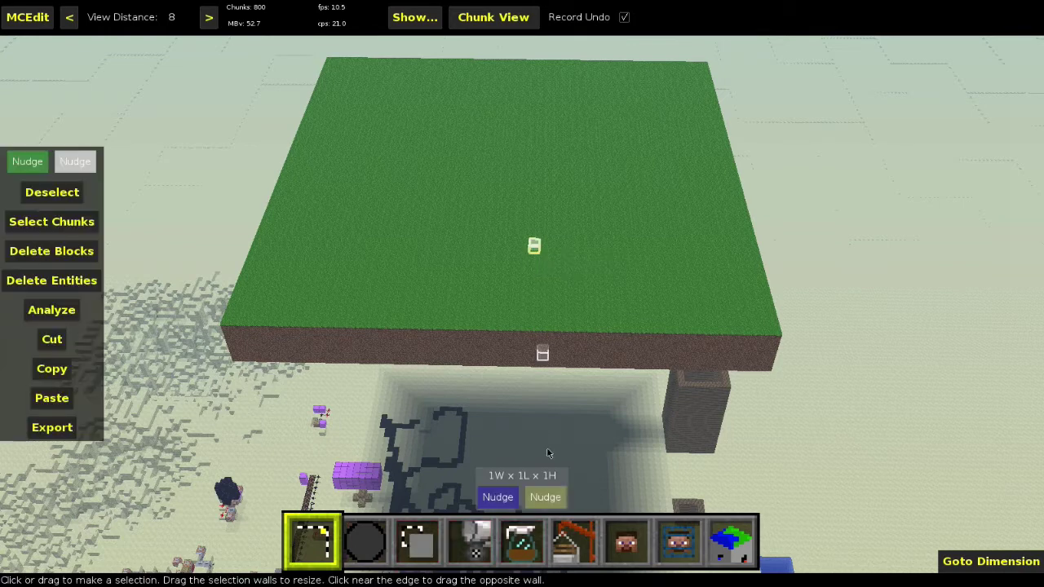
{"action": "left_click", "coordinate": [522, 538]}
{"action": "left_click", "coordinate": [197, 220]}
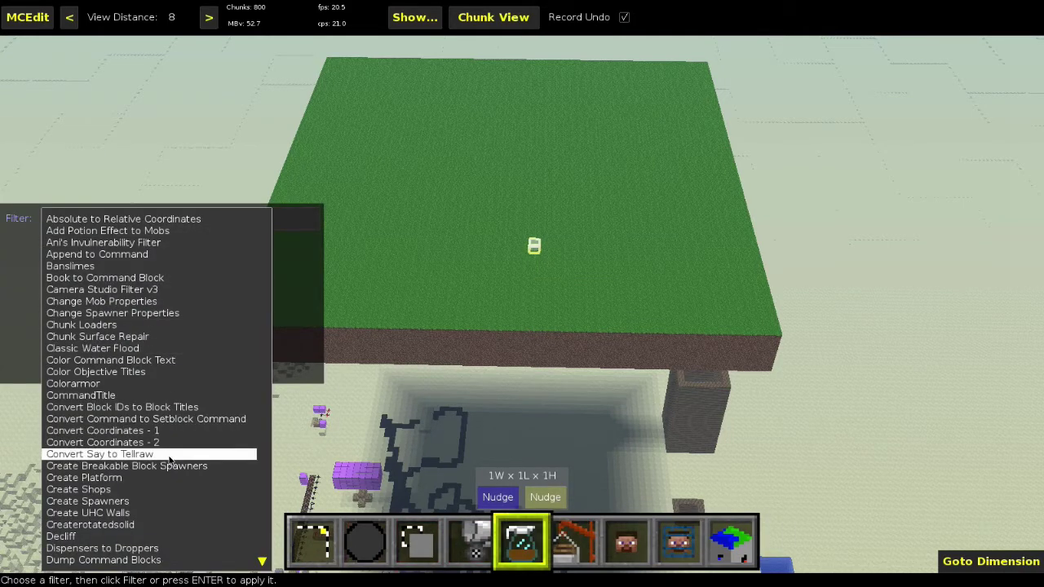
{"action": "scroll", "coordinate": [166, 480], "scroll_direction": "down", "scroll_amount": 5}
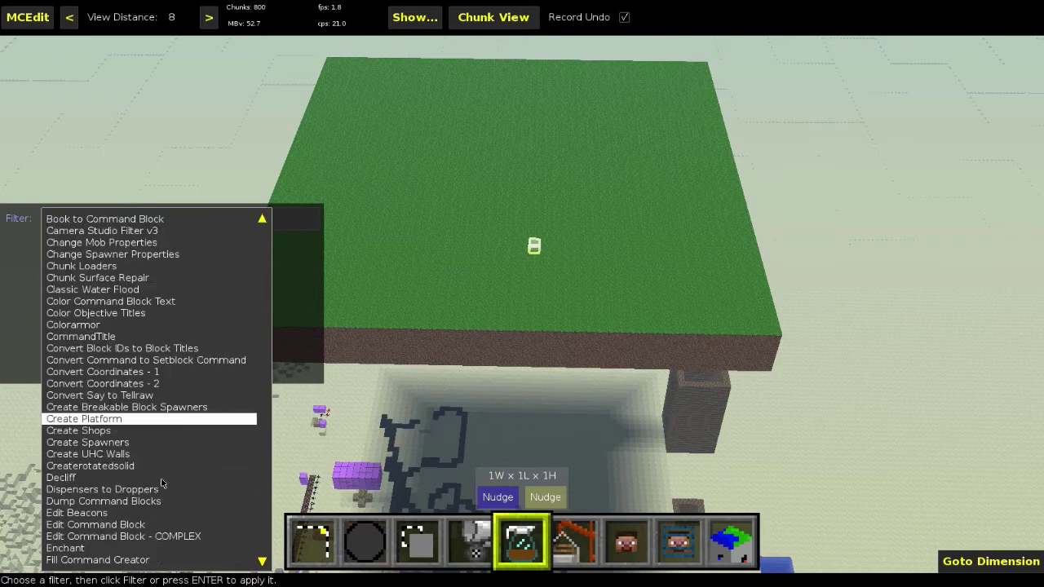
{"action": "left_click", "coordinate": [398, 323]}
{"action": "key", "text": "1"}
{"action": "key", "text": "w"}
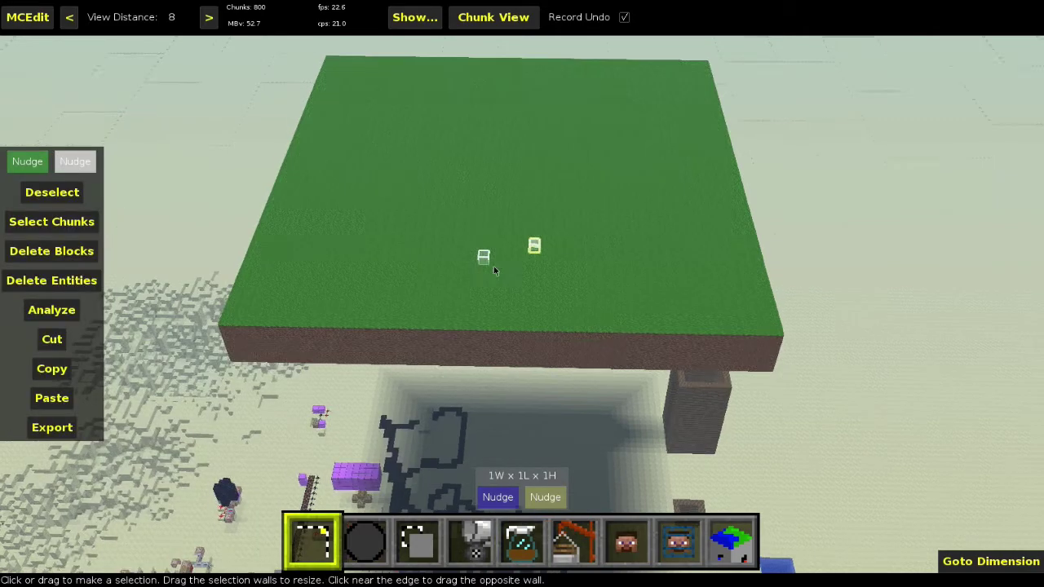
Step: Examine the command types offered by the Absolute to Relative Coordinates filter, and return to the selection tool
{"action": "left_click", "coordinate": [526, 543]}
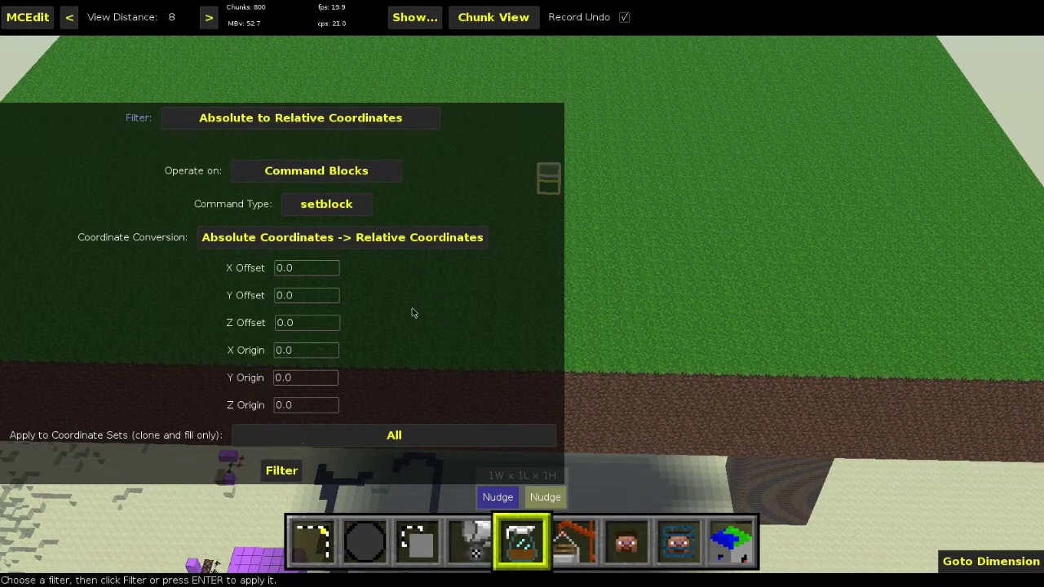
{"action": "left_click", "coordinate": [327, 203]}
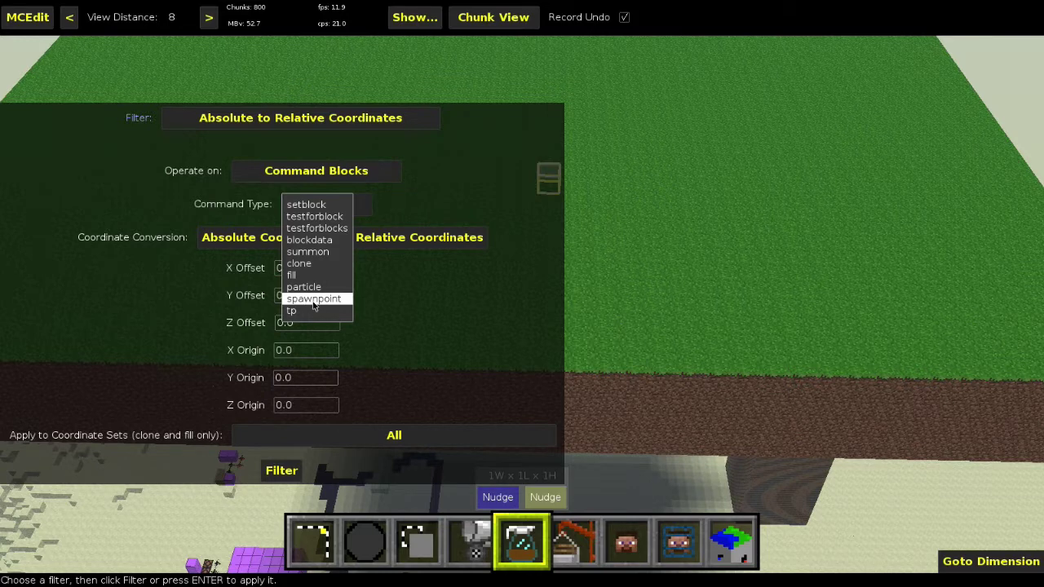
{"action": "left_click", "coordinate": [469, 275]}
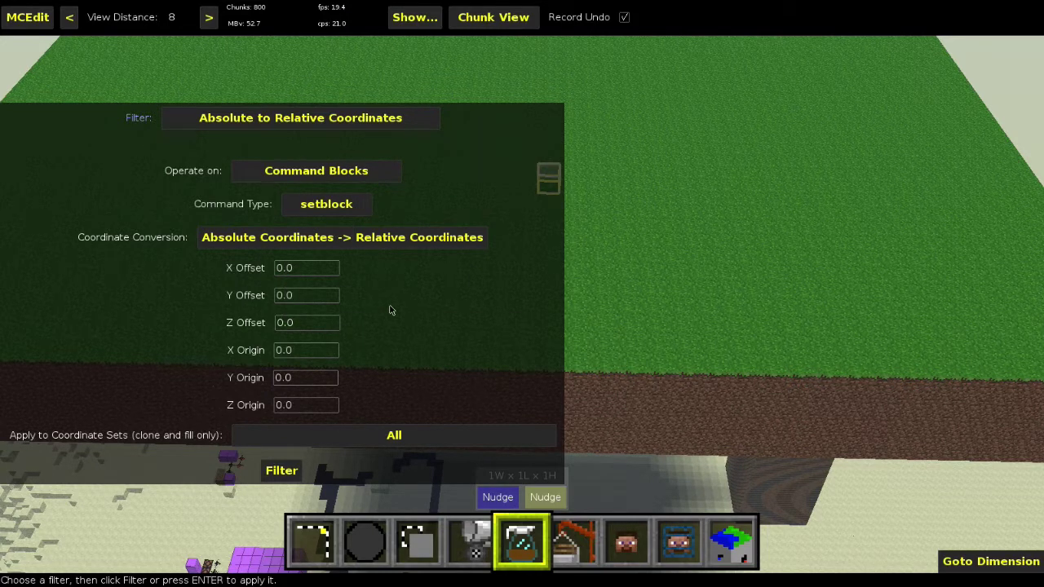
{"action": "key", "text": "1"}
{"action": "key", "text": "s"}
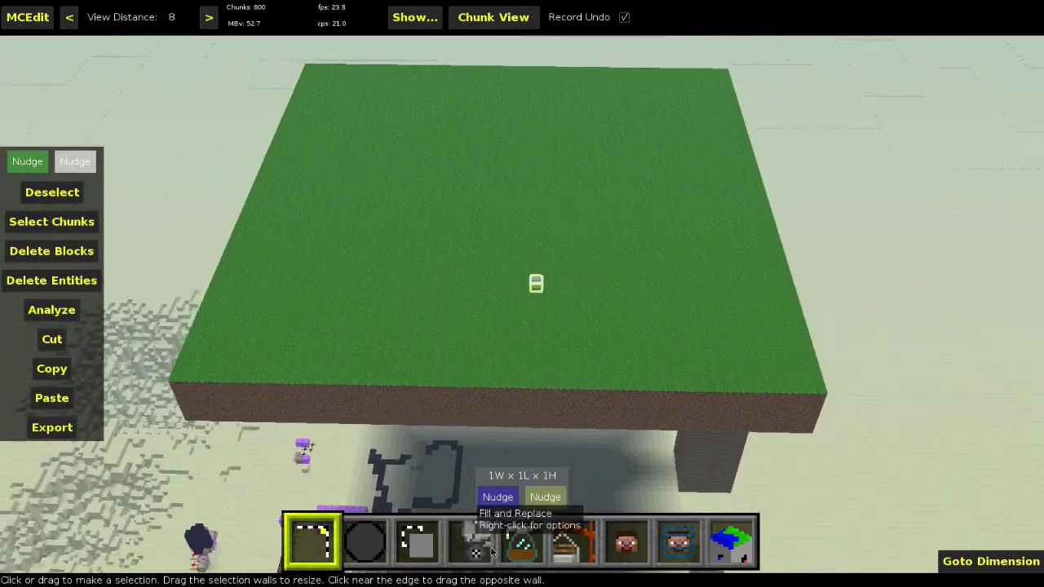
Step: Look through the list of available filters without choosing one, and close the filter options
{"action": "left_click", "coordinate": [522, 542]}
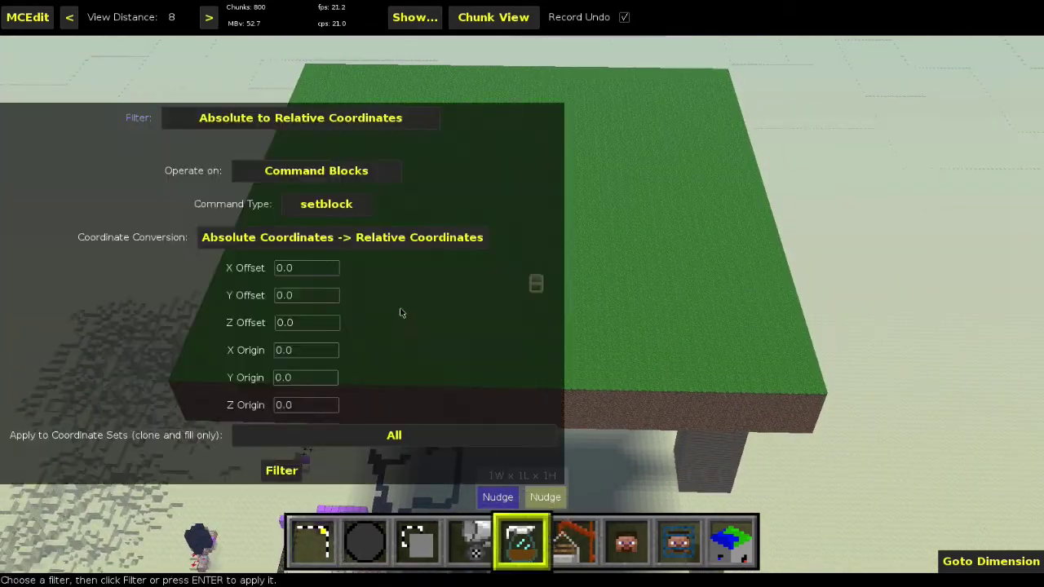
{"action": "left_click", "coordinate": [359, 120]}
{"action": "scroll", "coordinate": [310, 341], "scroll_direction": "down", "scroll_amount": 10}
{"action": "scroll", "coordinate": [310, 341], "scroll_direction": "up", "scroll_amount": 6}
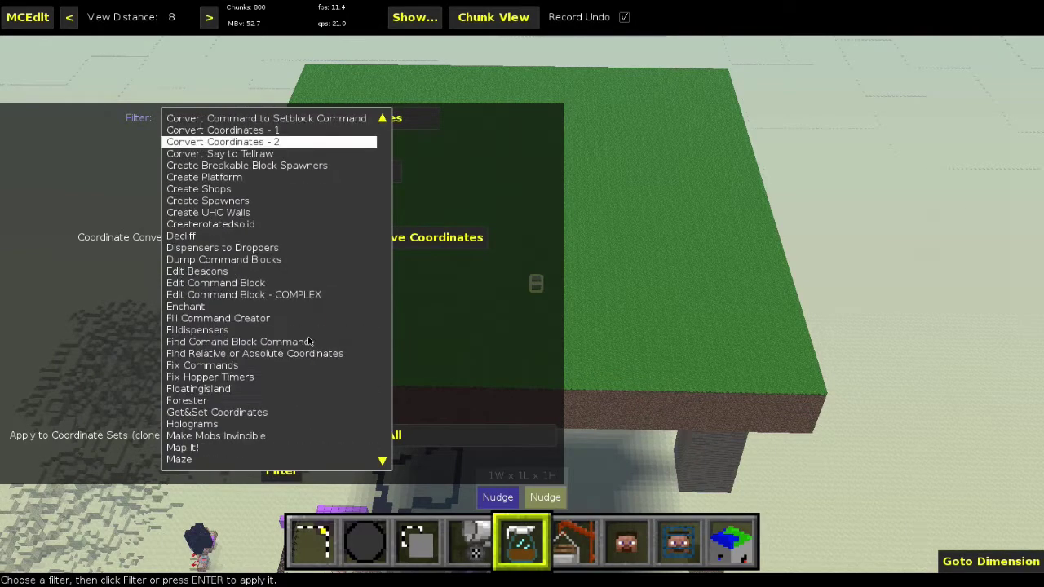
{"action": "scroll", "coordinate": [308, 341], "scroll_direction": "up", "scroll_amount": 6}
{"action": "left_click", "coordinate": [455, 331]}
{"action": "key", "text": "Escape"}
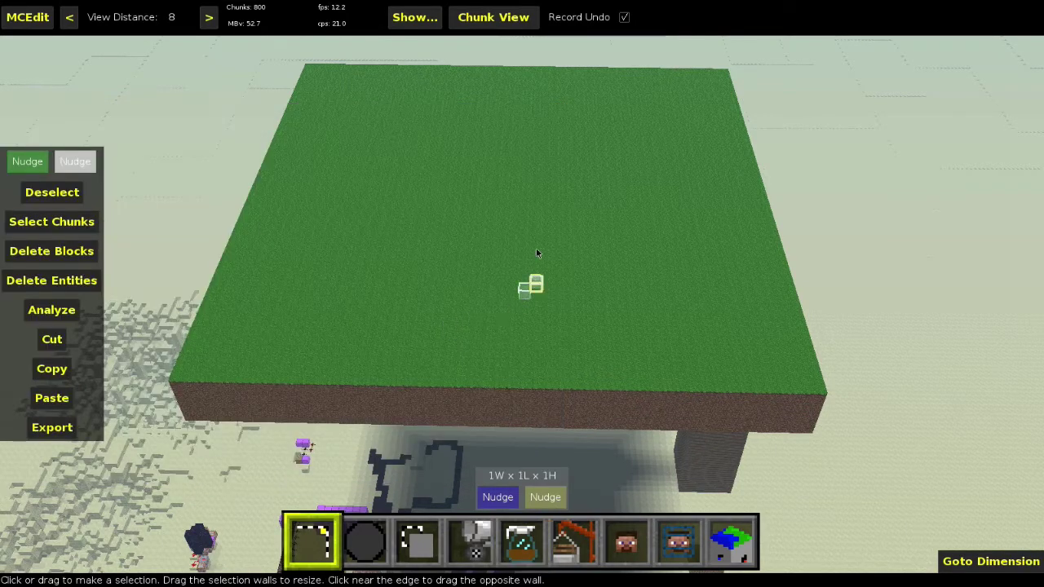
{"action": "key", "text": "a"}
{"action": "right_click", "coordinate": [501, 228]}
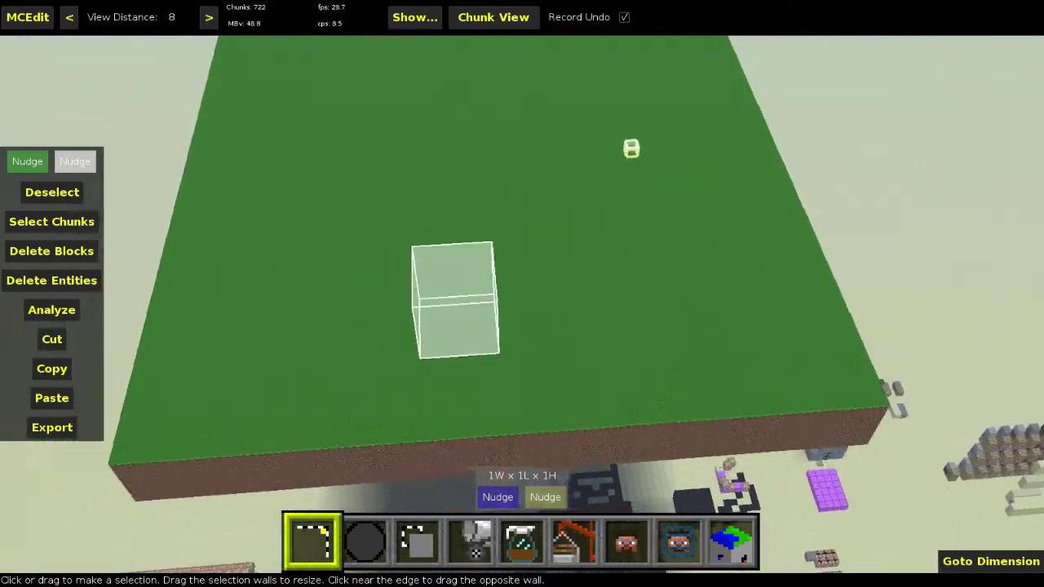
{"action": "key", "text": "s"}
{"action": "right_click", "coordinate": [501, 232]}
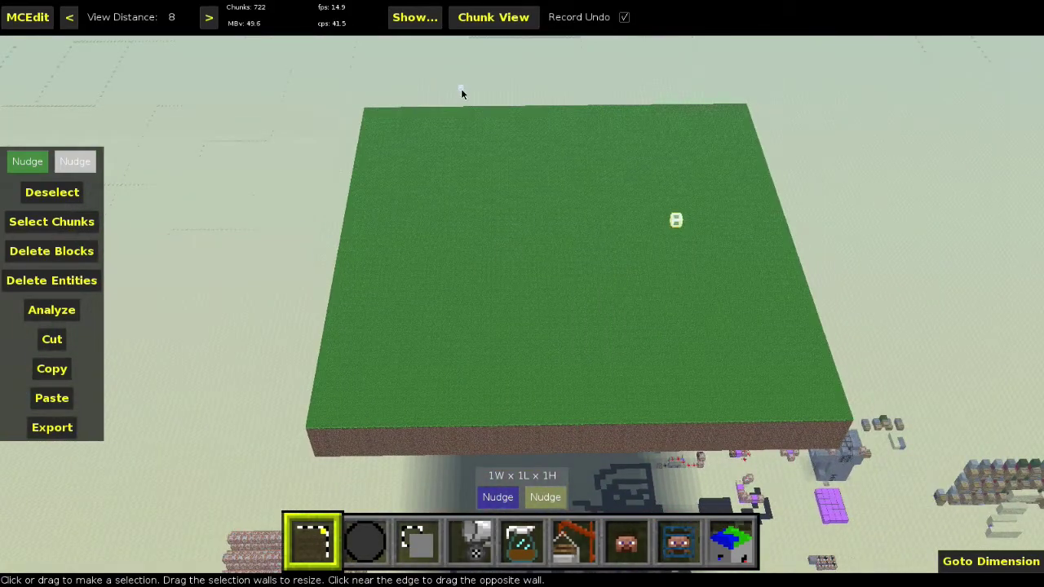